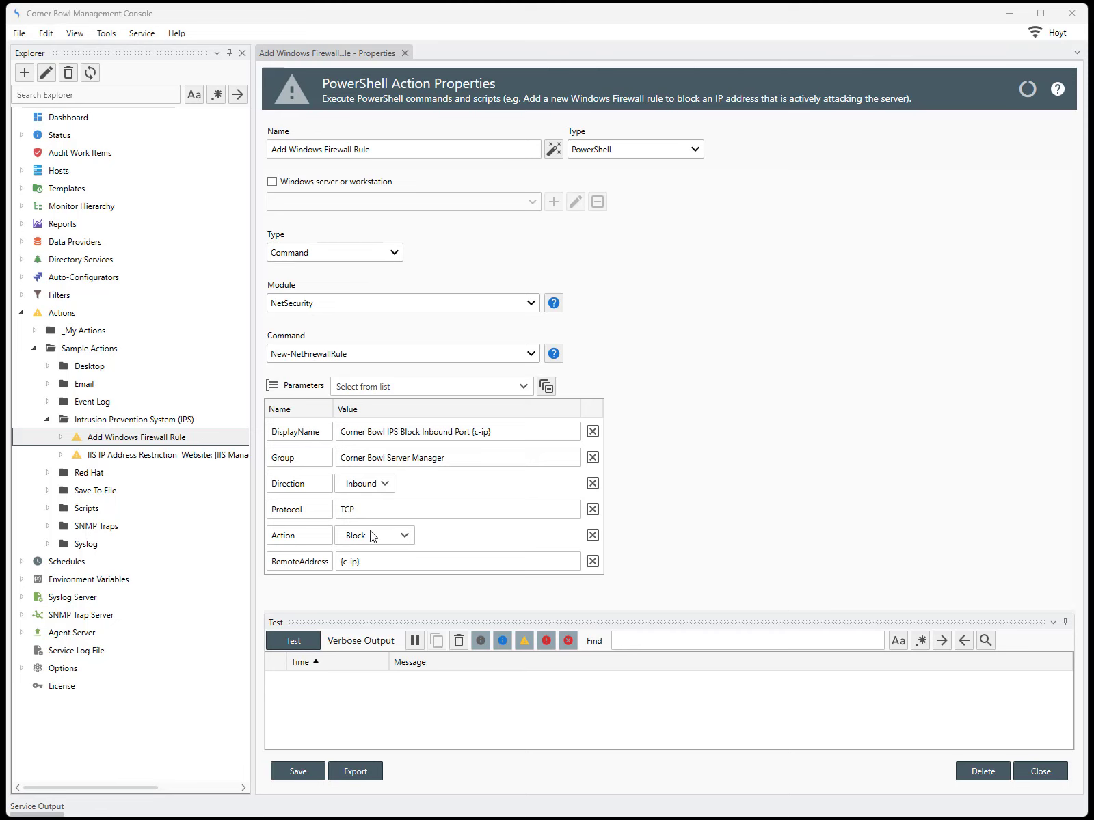
Select the {c-ip} value in the RemoteAddress parameter of Add Windows Firewall Rule.
{"action": "left_click_drag", "start_coordinate": [376, 559], "coordinate": [332, 561]}
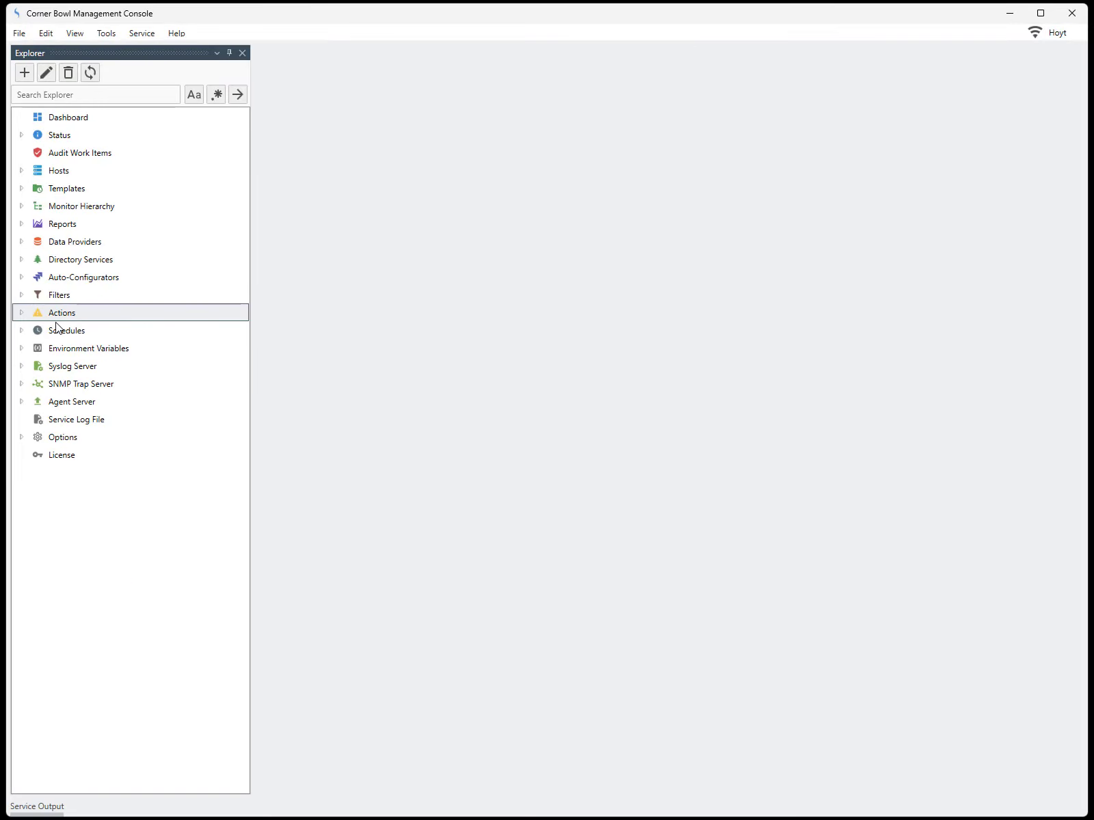
Expand Actions > Sample Actions > Intrusion Prevention System (IPS) in the Explorer tree.
{"action": "left_click", "coordinate": [21, 313]}
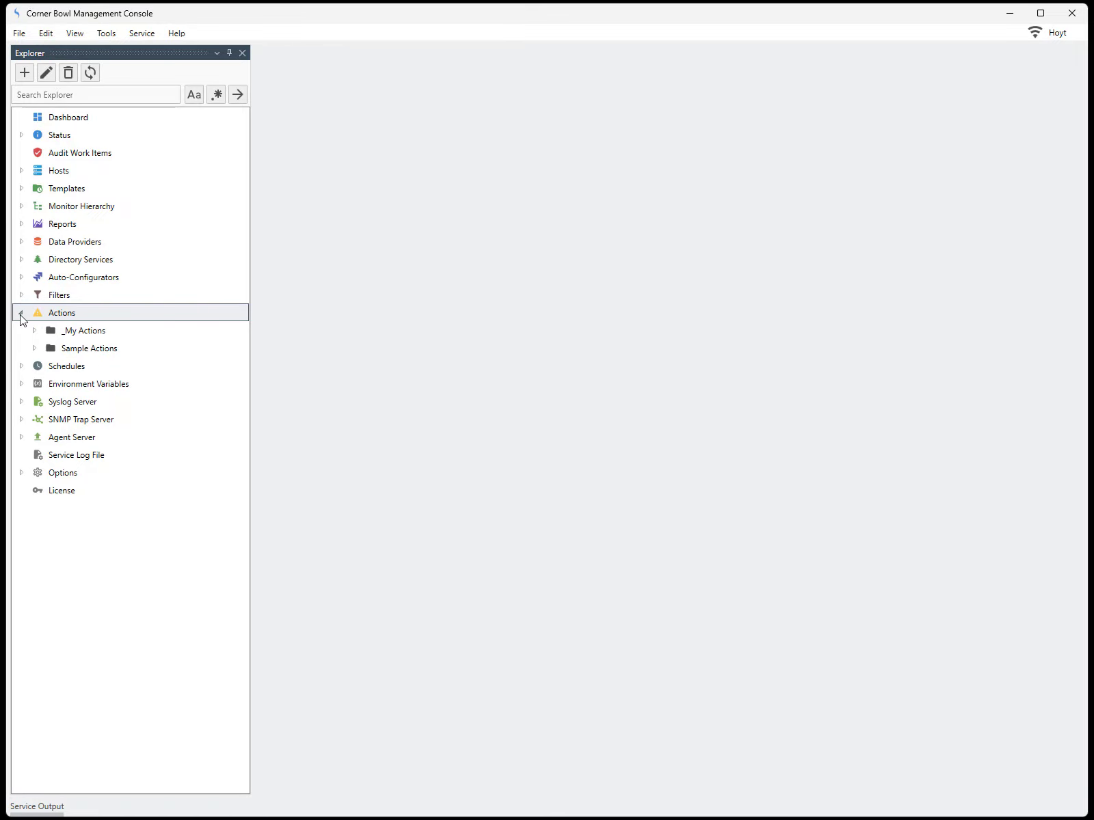
{"action": "left_click", "coordinate": [34, 348]}
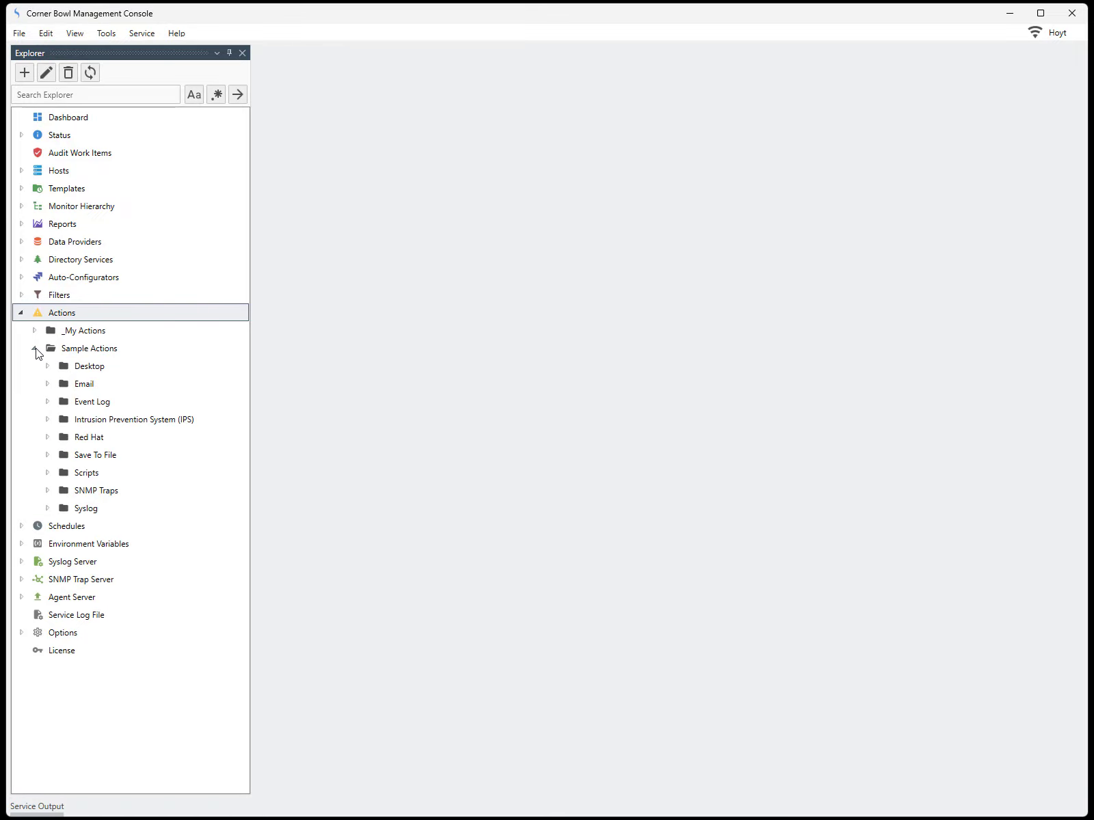
{"action": "left_click", "coordinate": [48, 420]}
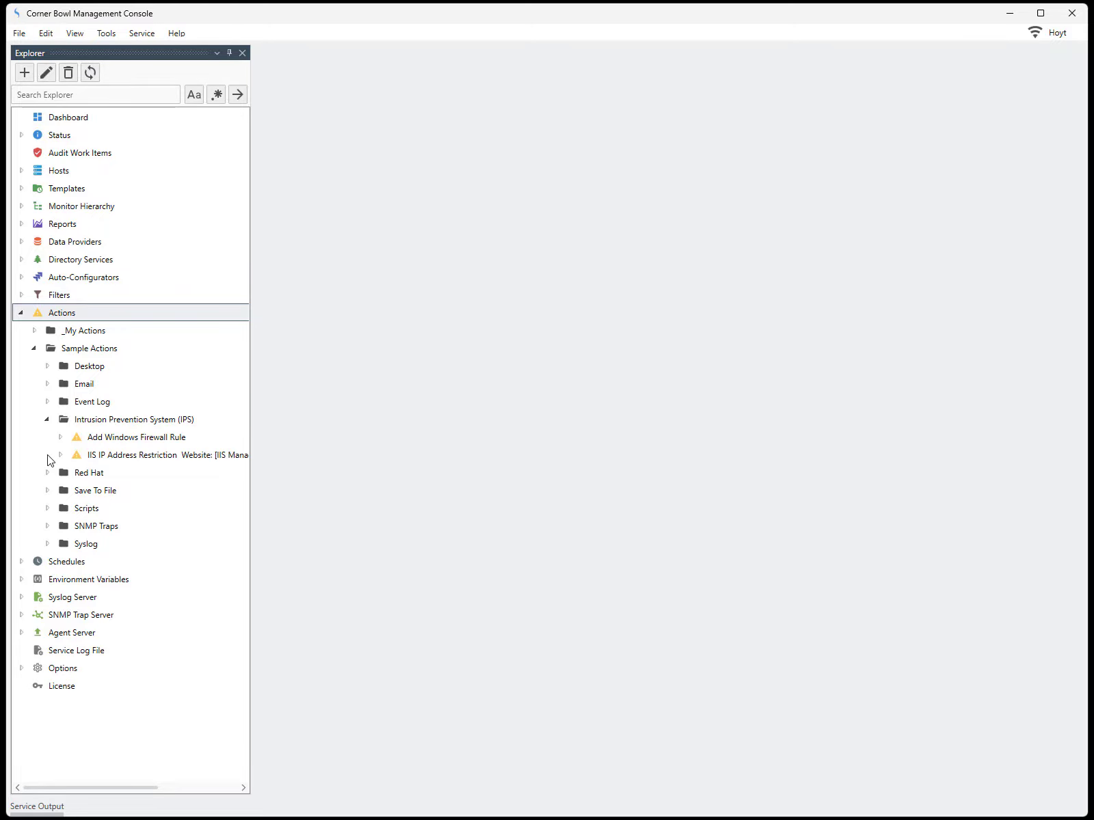
Browse the IPS sample actions and bring up the context menu for Add Windows Firewall Rule.
{"action": "left_click", "coordinate": [105, 34]}
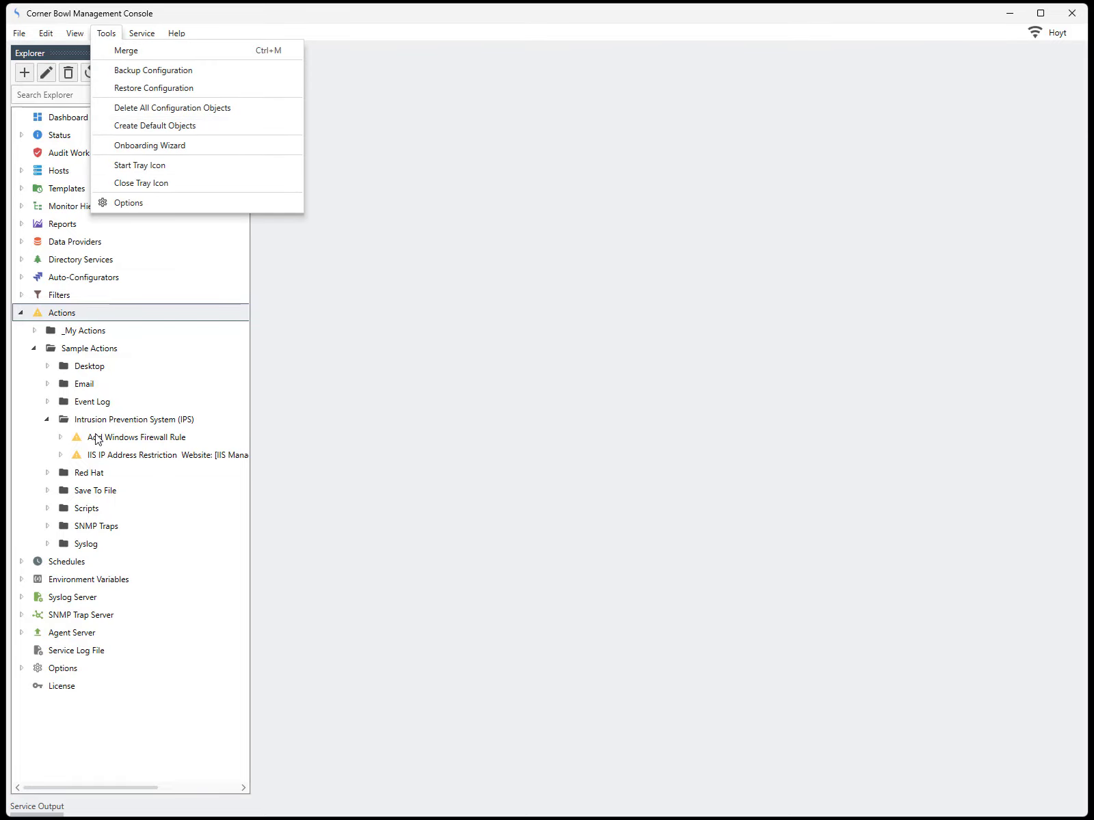
{"action": "left_click", "coordinate": [98, 440]}
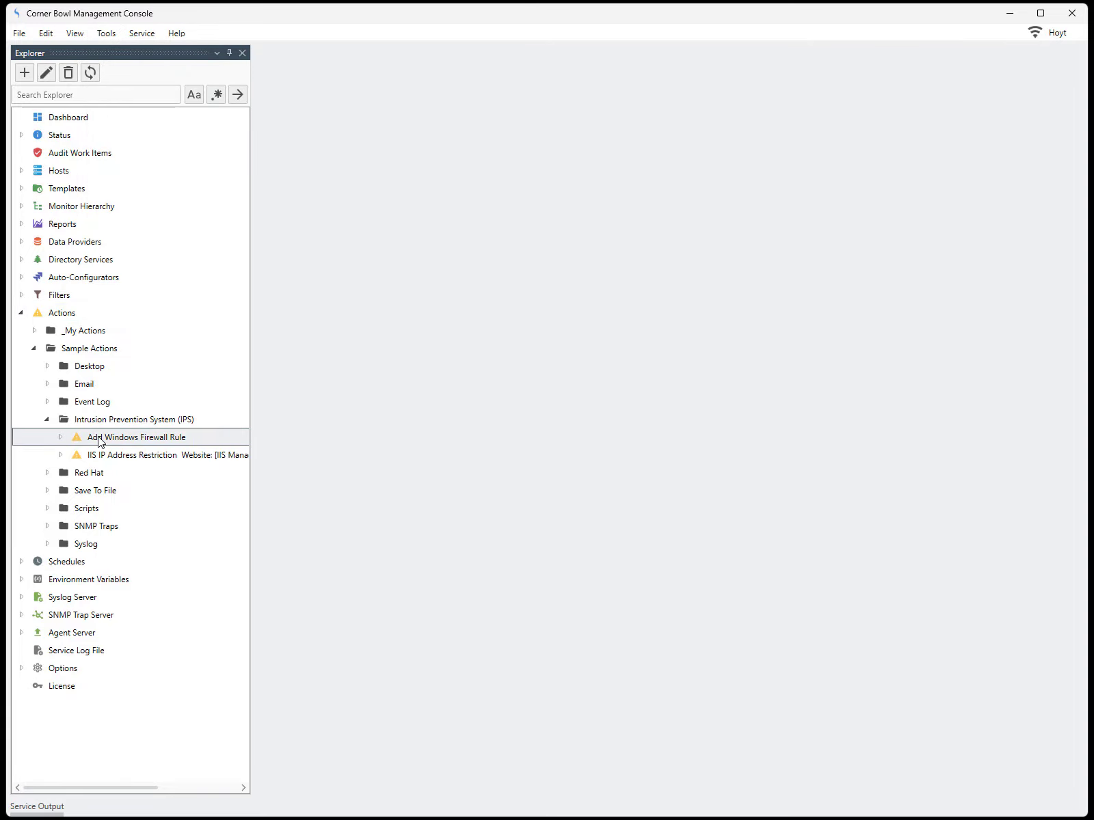
{"action": "left_click", "coordinate": [96, 459]}
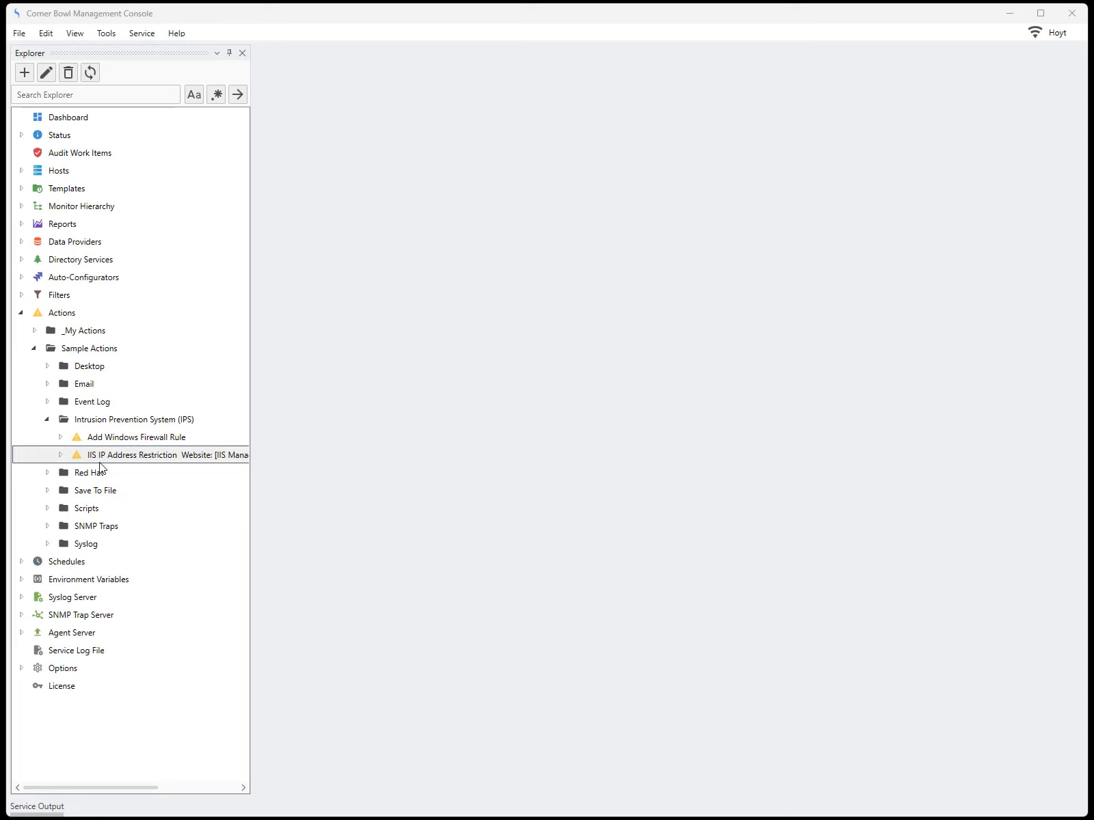
{"action": "left_click", "coordinate": [99, 444]}
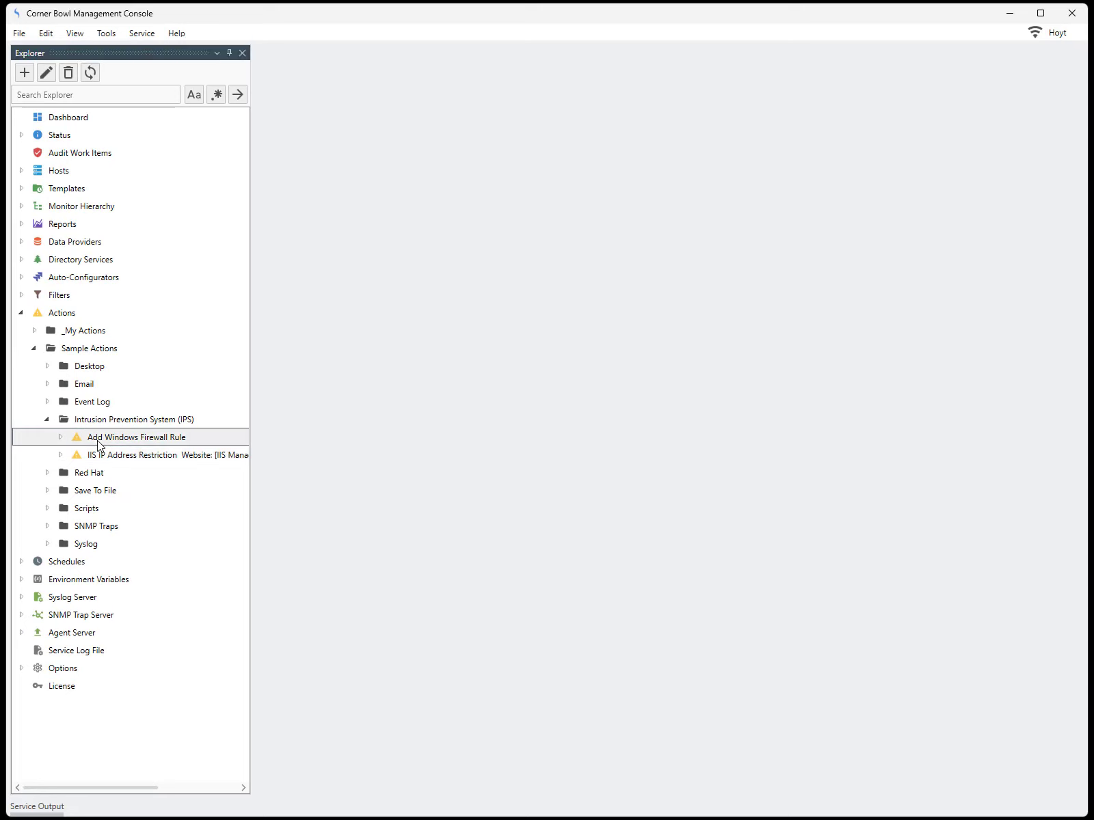
{"action": "right_click", "coordinate": [99, 443]}
Choose Properties for Add Windows Firewall Rule to show its PowerShell action settings.
{"action": "left_click", "coordinate": [129, 452]}
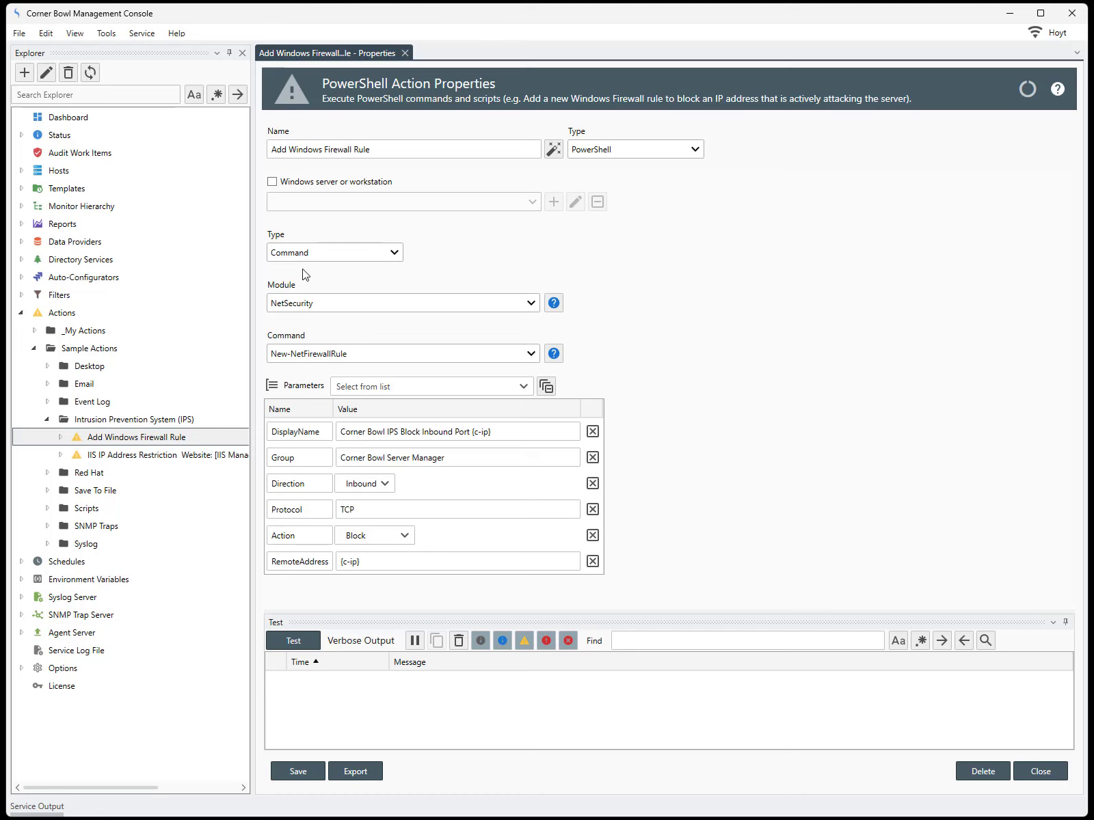
Check the action uses type Command, module NetSecurity and command New-NetFirewallRule.
{"action": "left_click", "coordinate": [392, 254]}
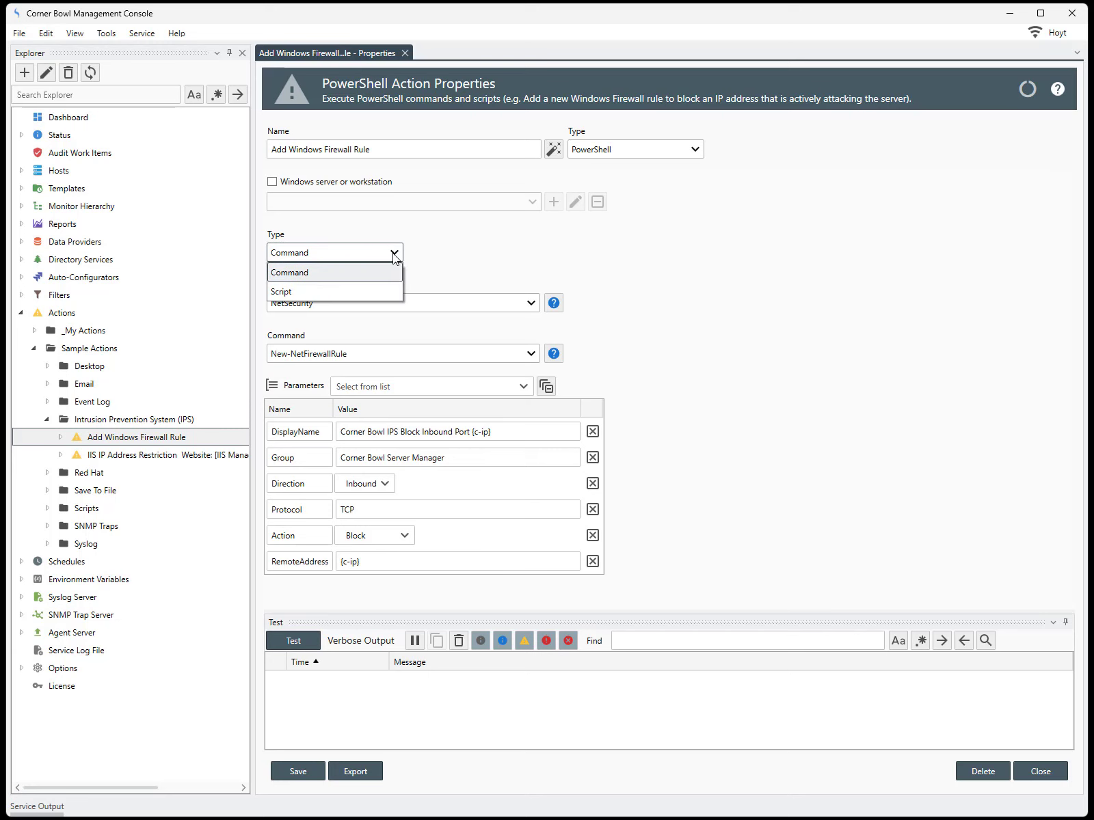
{"action": "left_click", "coordinate": [394, 256]}
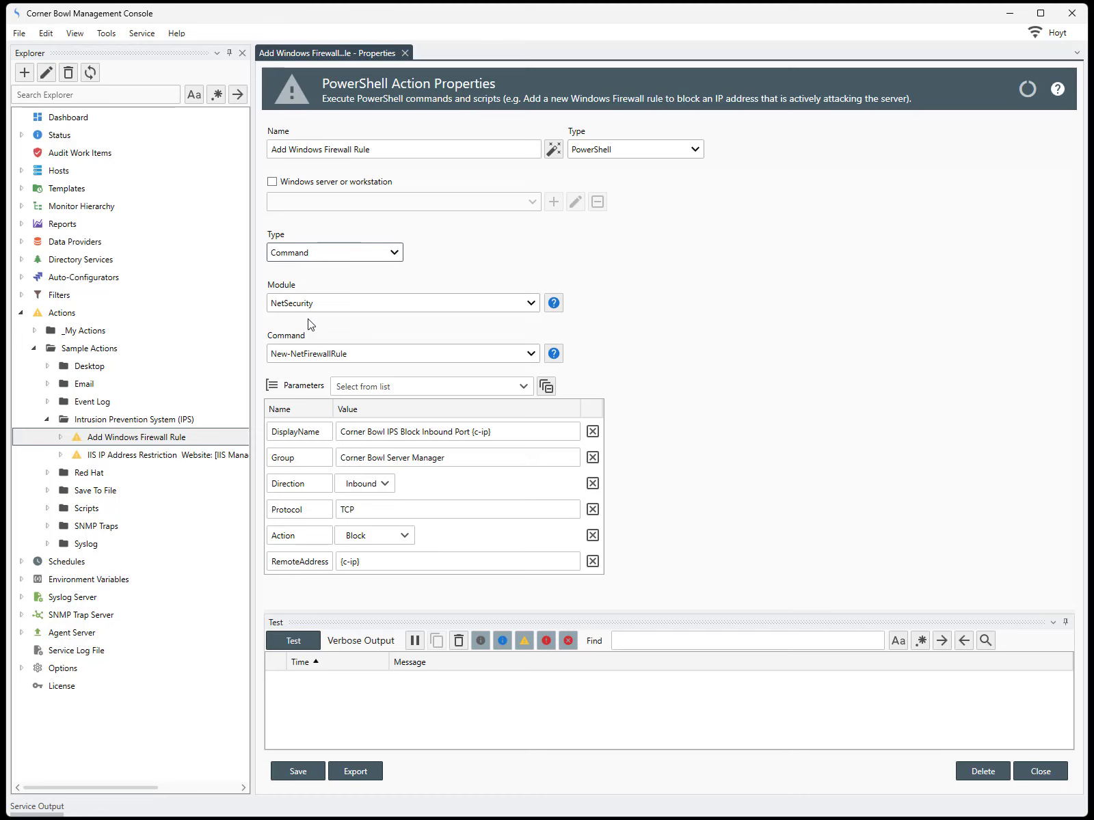
{"action": "left_click", "coordinate": [530, 303]}
{"action": "left_click", "coordinate": [531, 306]}
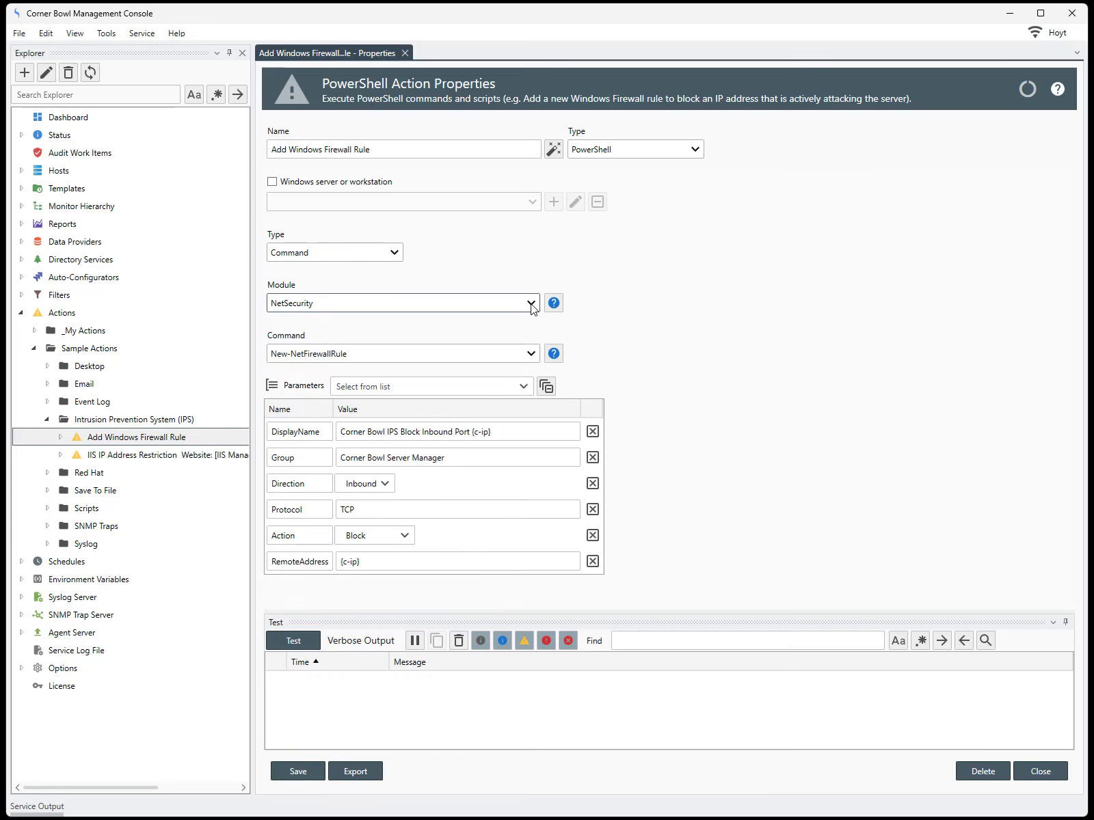
{"action": "left_click", "coordinate": [531, 354]}
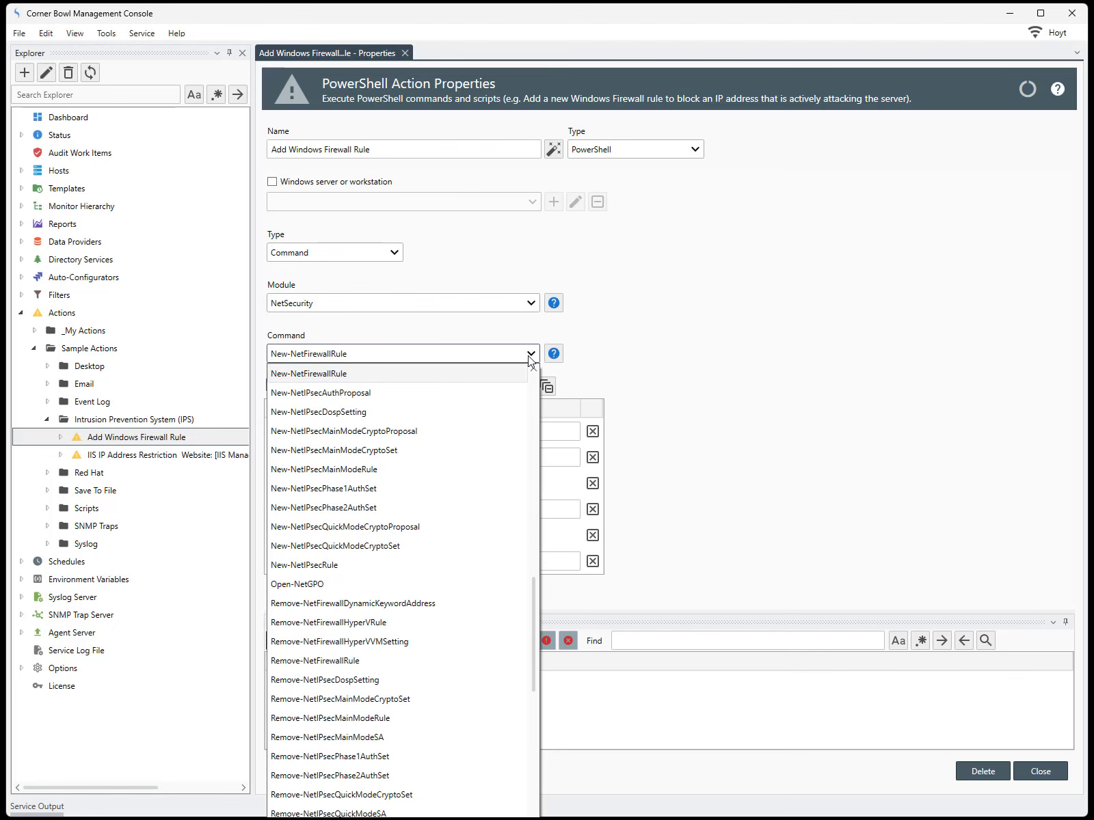
{"action": "left_click", "coordinate": [531, 355]}
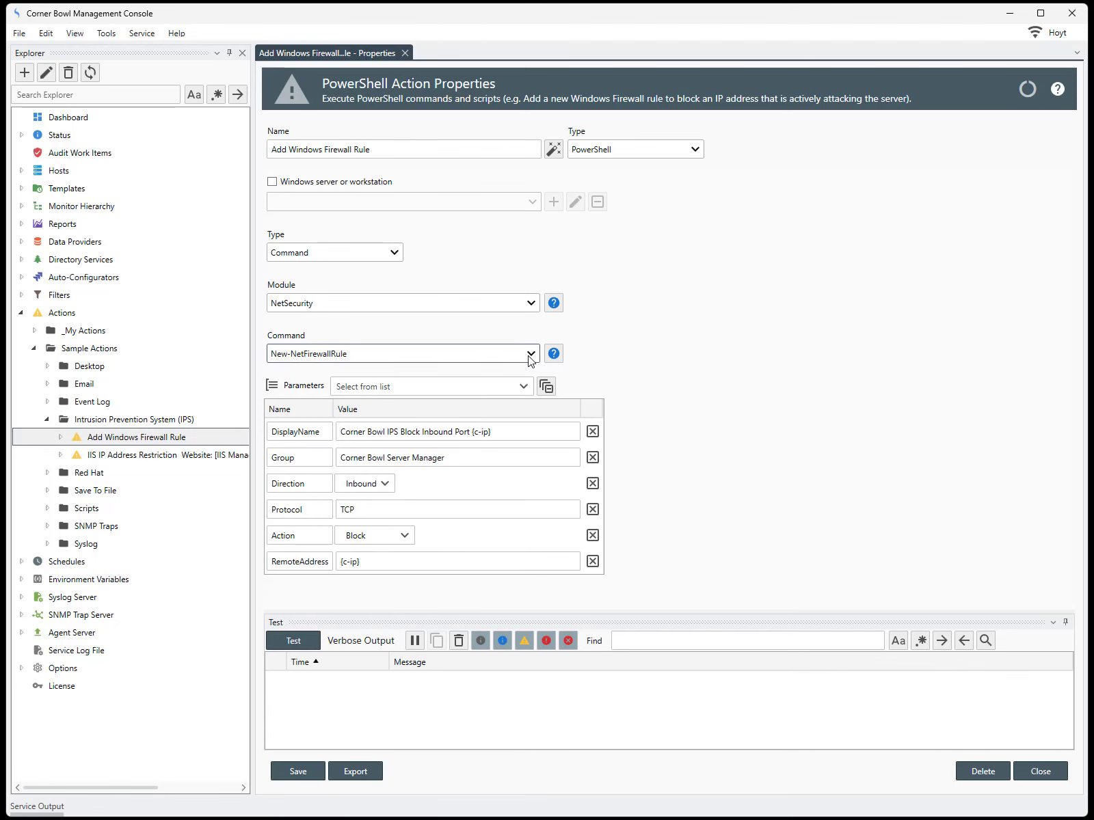
Try the NetTCPIP module, then restore NetSecurity with the New-NetFirewallRule command.
{"action": "left_click", "coordinate": [531, 303]}
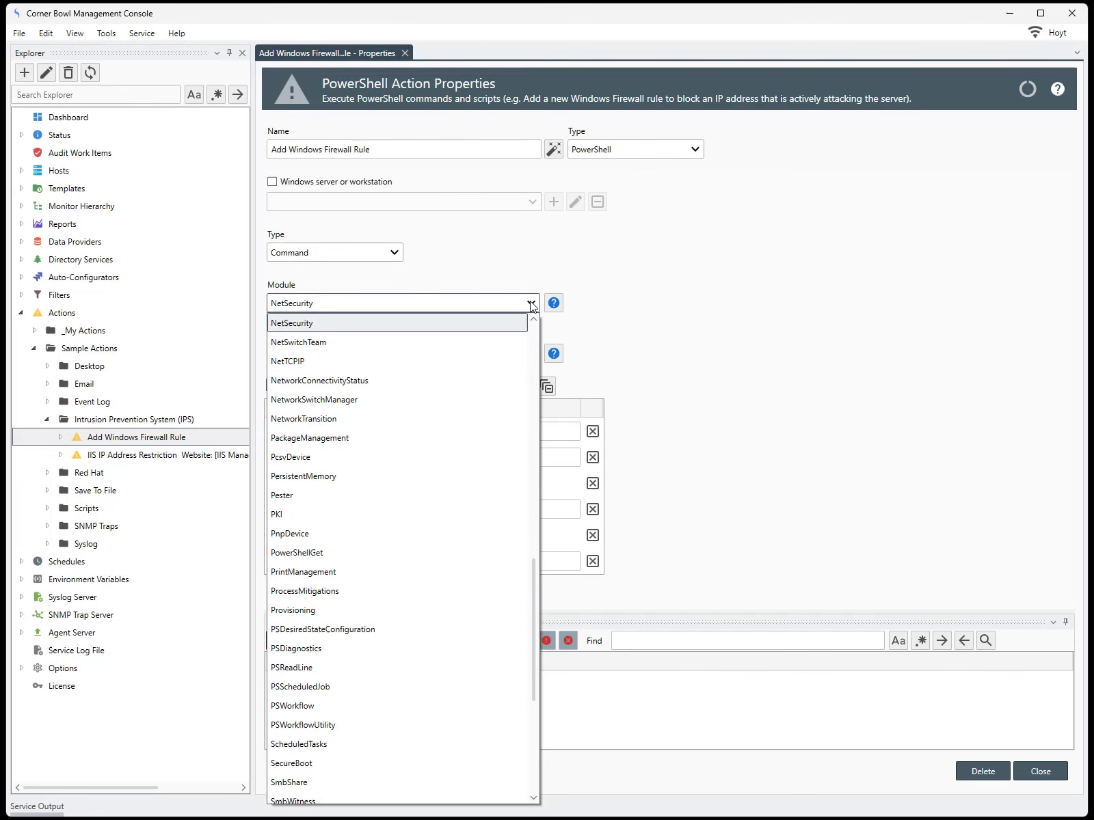
{"action": "left_click", "coordinate": [311, 365]}
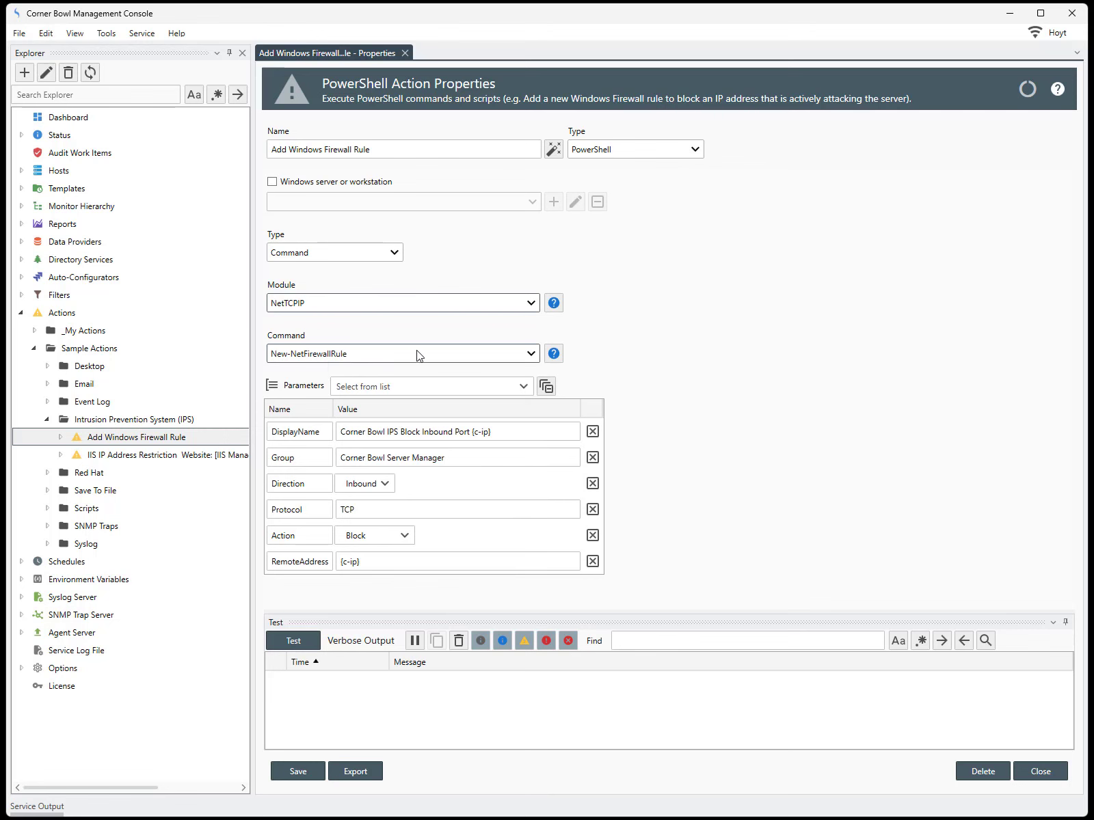
{"action": "left_click", "coordinate": [532, 355]}
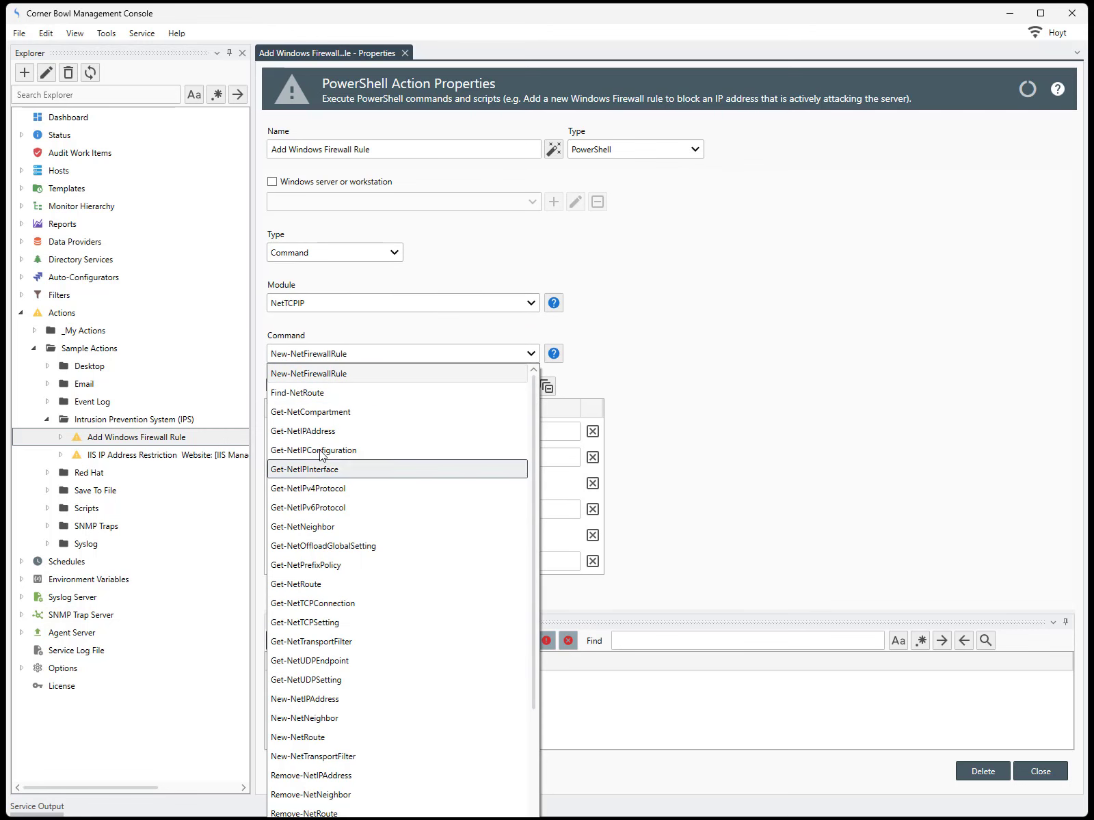
{"action": "left_click", "coordinate": [532, 307]}
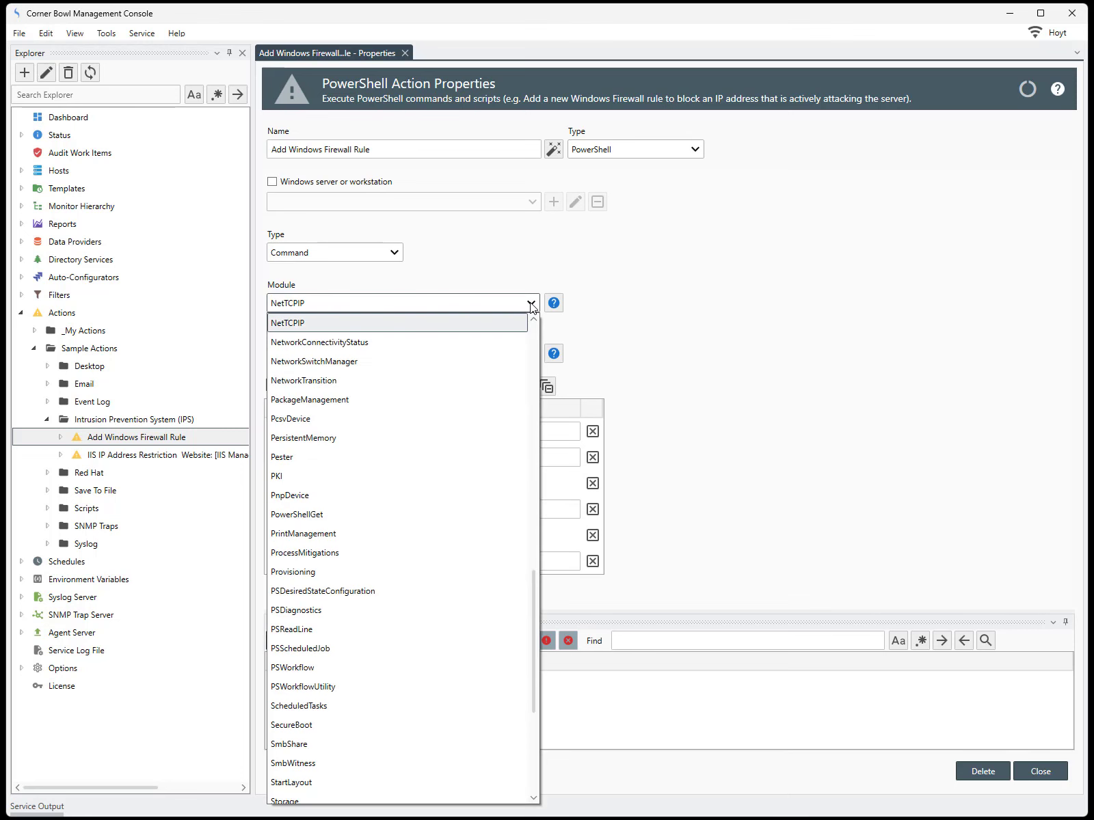
{"action": "left_click", "coordinate": [533, 320]}
{"action": "left_click", "coordinate": [533, 321]}
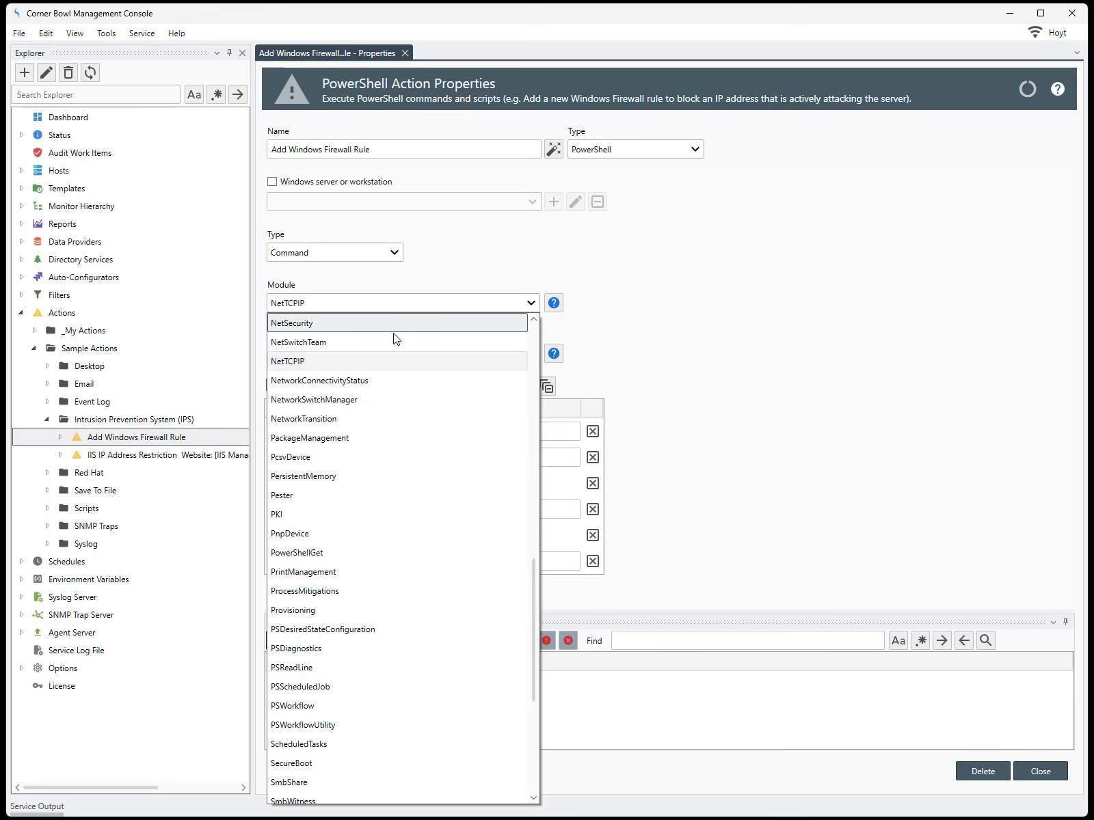
{"action": "left_click", "coordinate": [367, 329]}
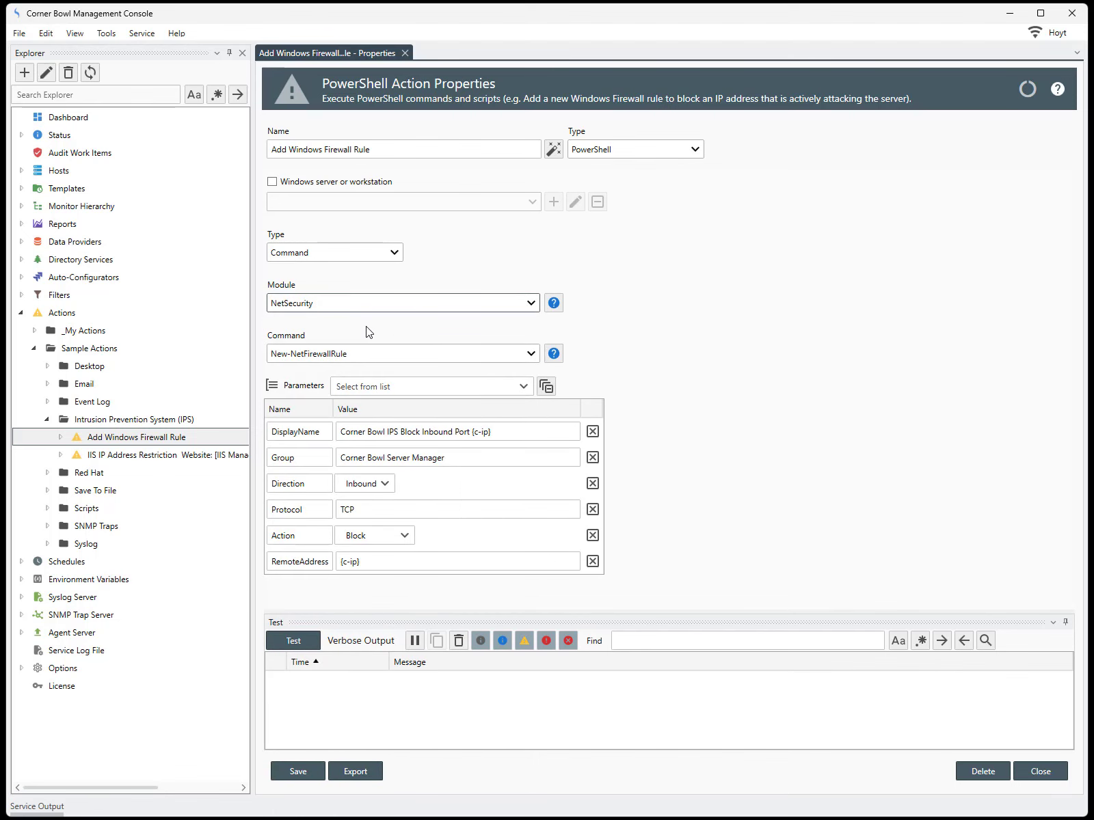
{"action": "left_click", "coordinate": [531, 354]}
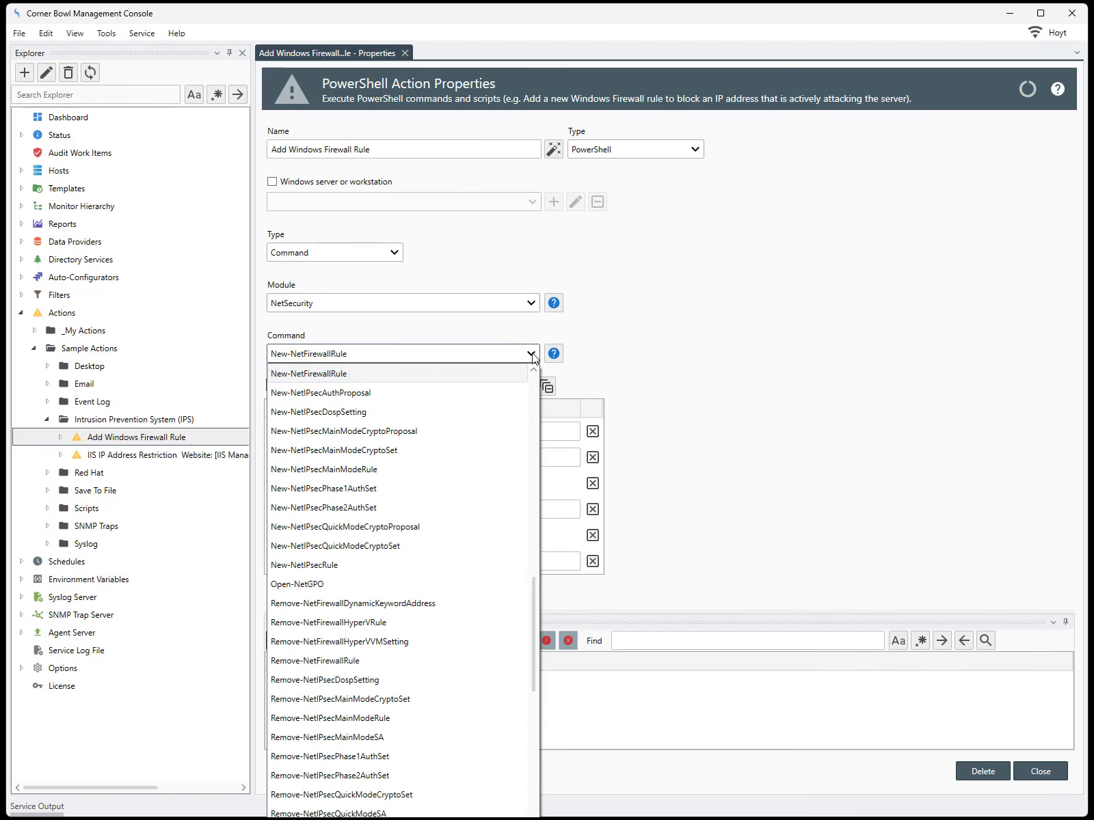
{"action": "left_click", "coordinate": [531, 354]}
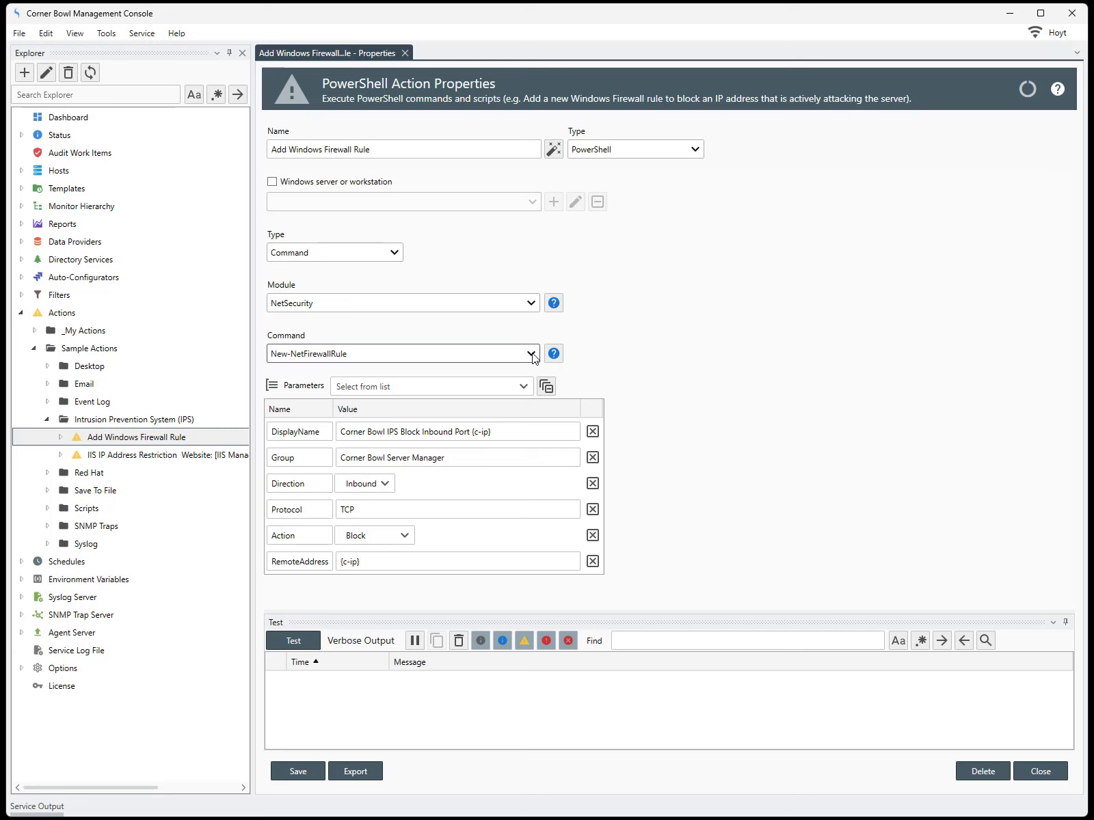
{"action": "left_click", "coordinate": [553, 302]}
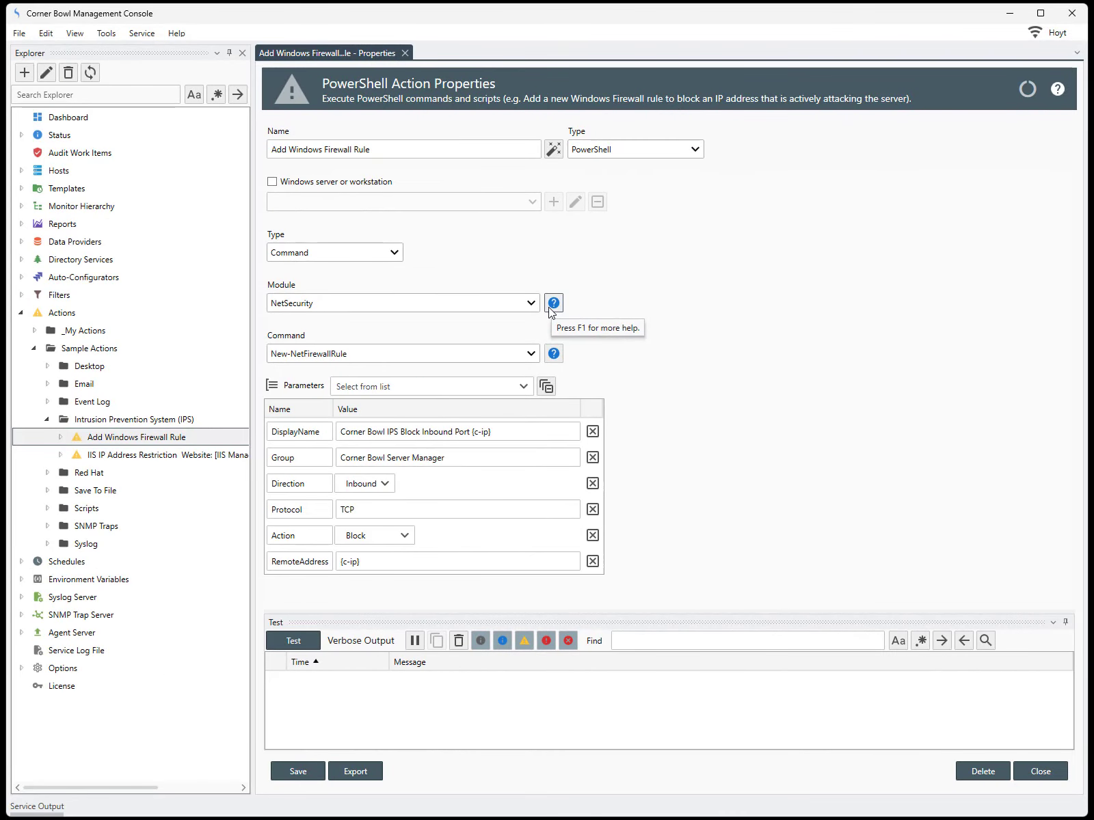
{"action": "left_click", "coordinate": [551, 357]}
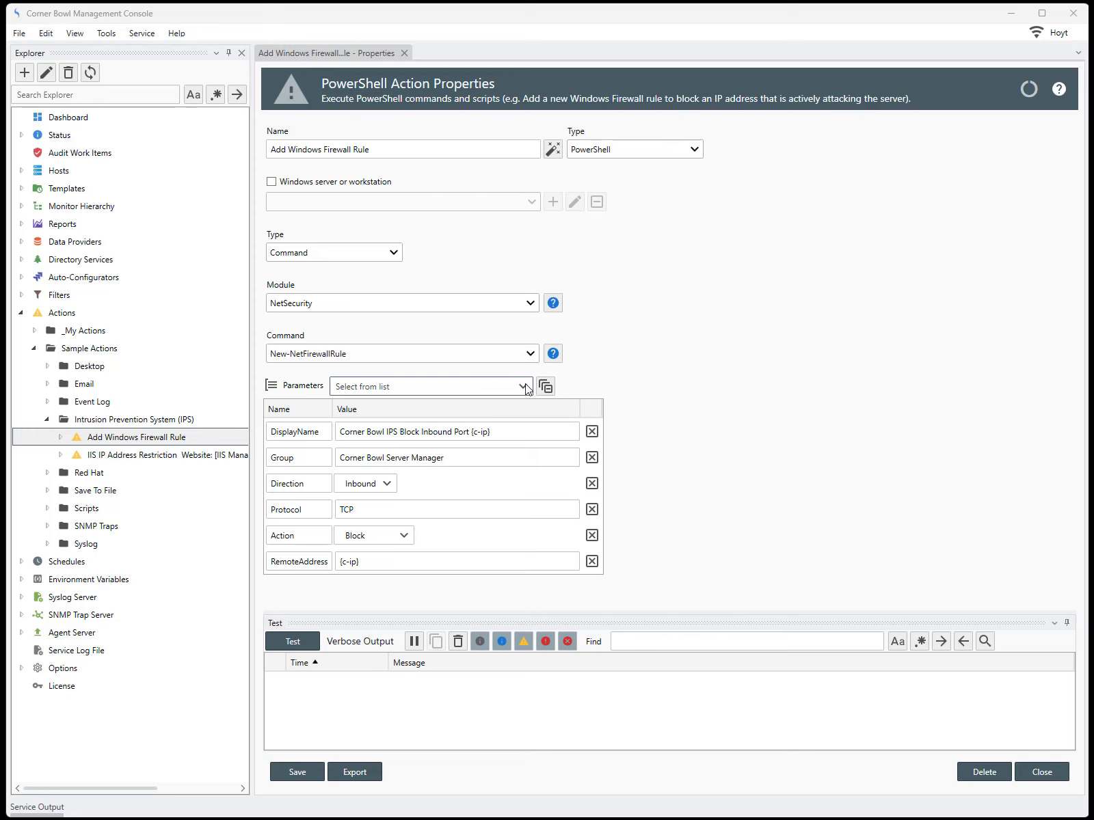
{"action": "left_click", "coordinate": [524, 387]}
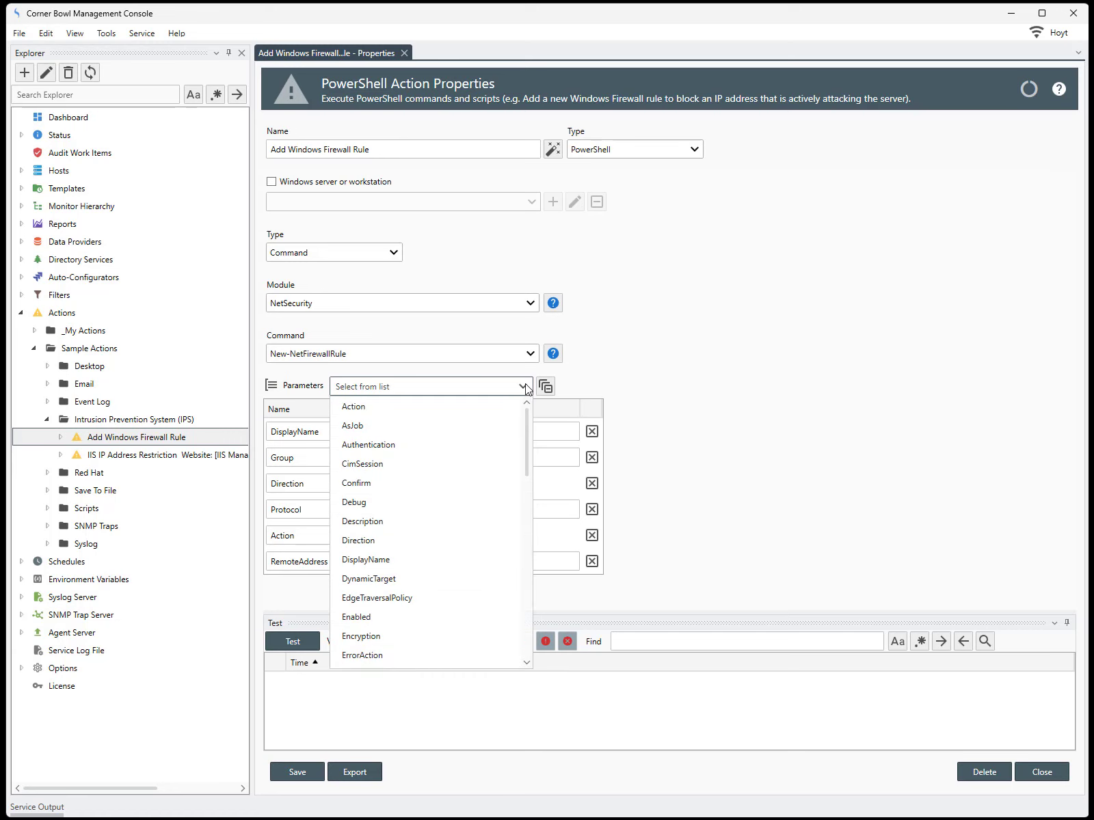
{"action": "mouse_move", "coordinate": [528, 416]}
{"action": "left_mouse_down"}
{"action": "mouse_move", "coordinate": [536, 612]}
{"action": "mouse_move", "coordinate": [528, 396]}
{"action": "left_mouse_up"}
{"action": "left_click", "coordinate": [528, 395]}
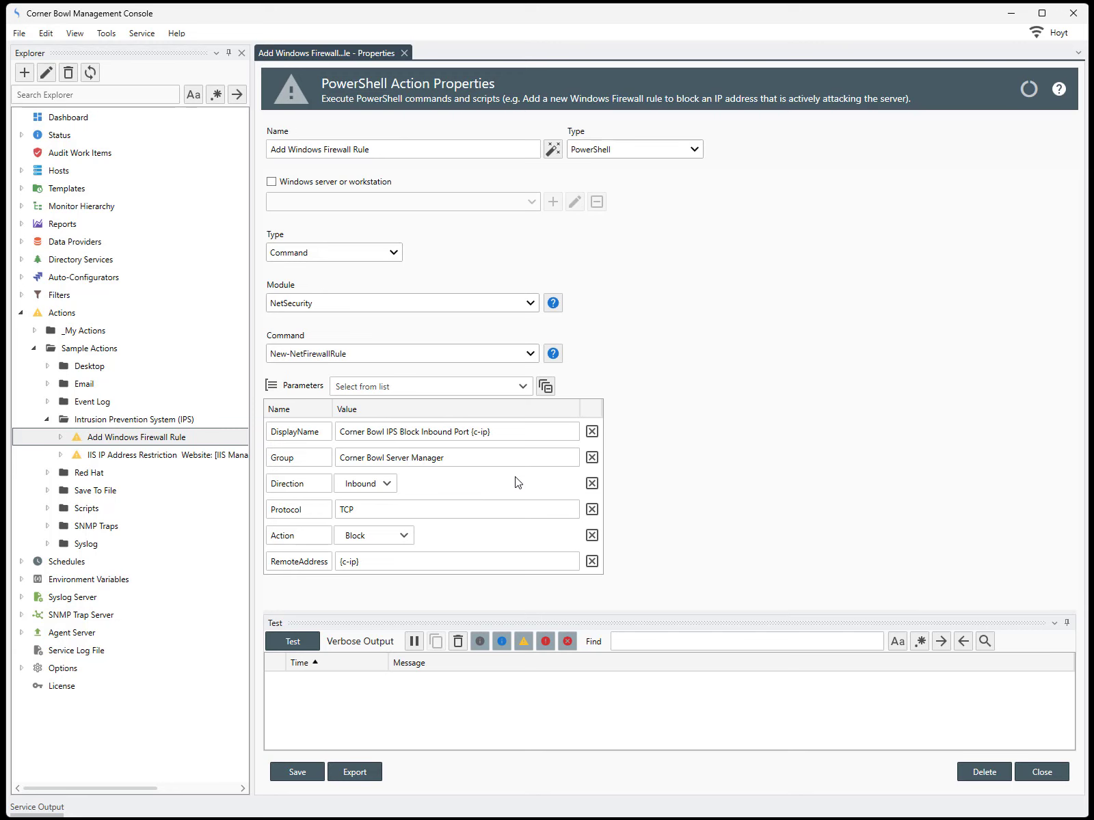
{"action": "left_click", "coordinate": [387, 485]}
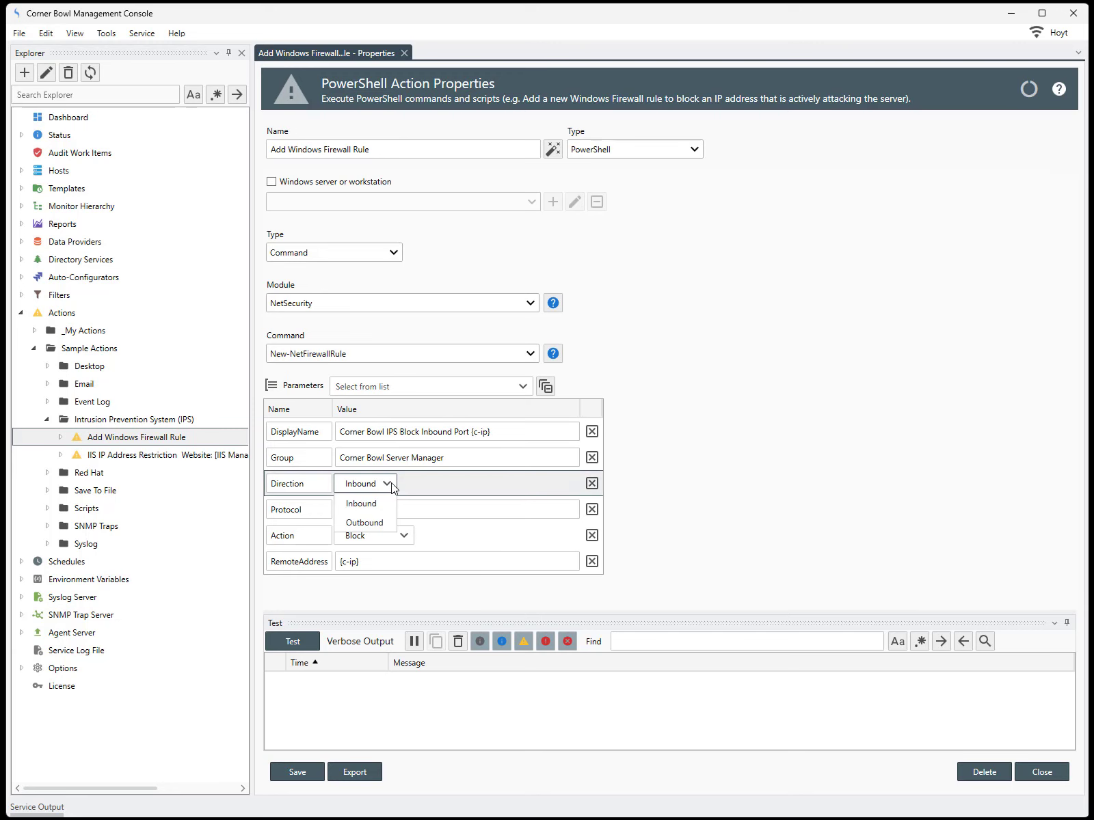
{"action": "left_click", "coordinate": [404, 537]}
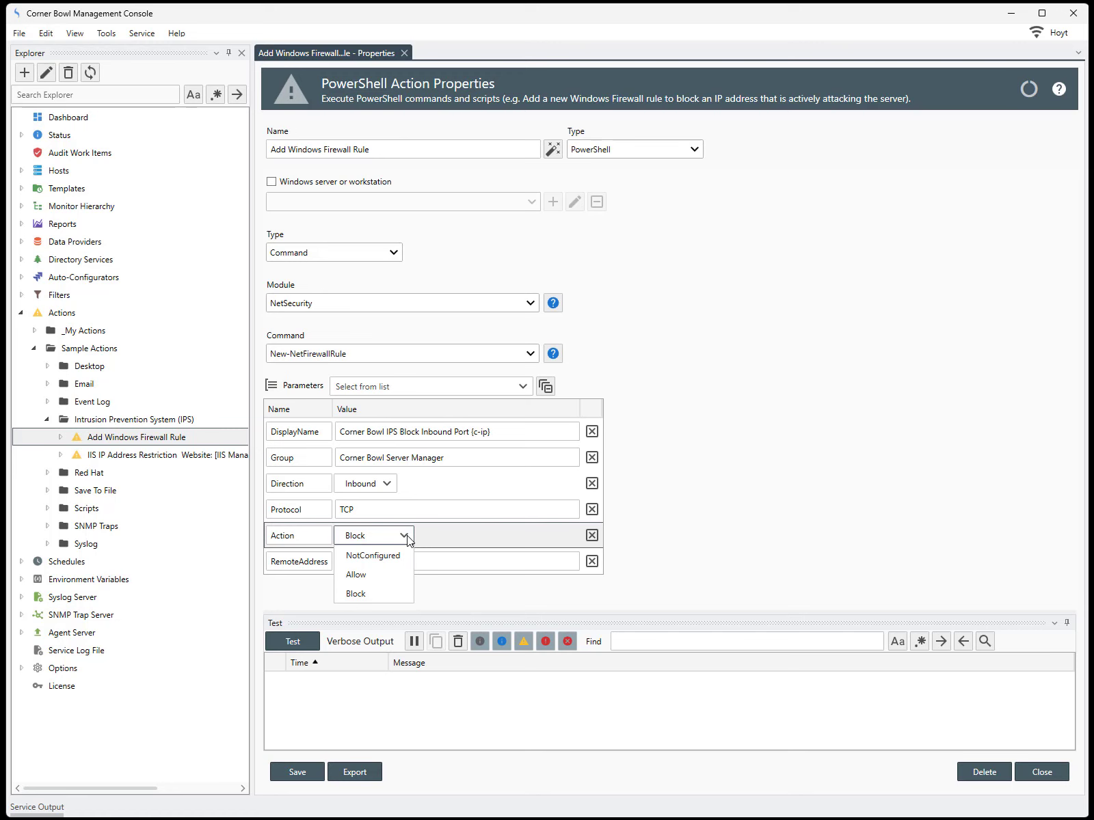
{"action": "left_click", "coordinate": [408, 539]}
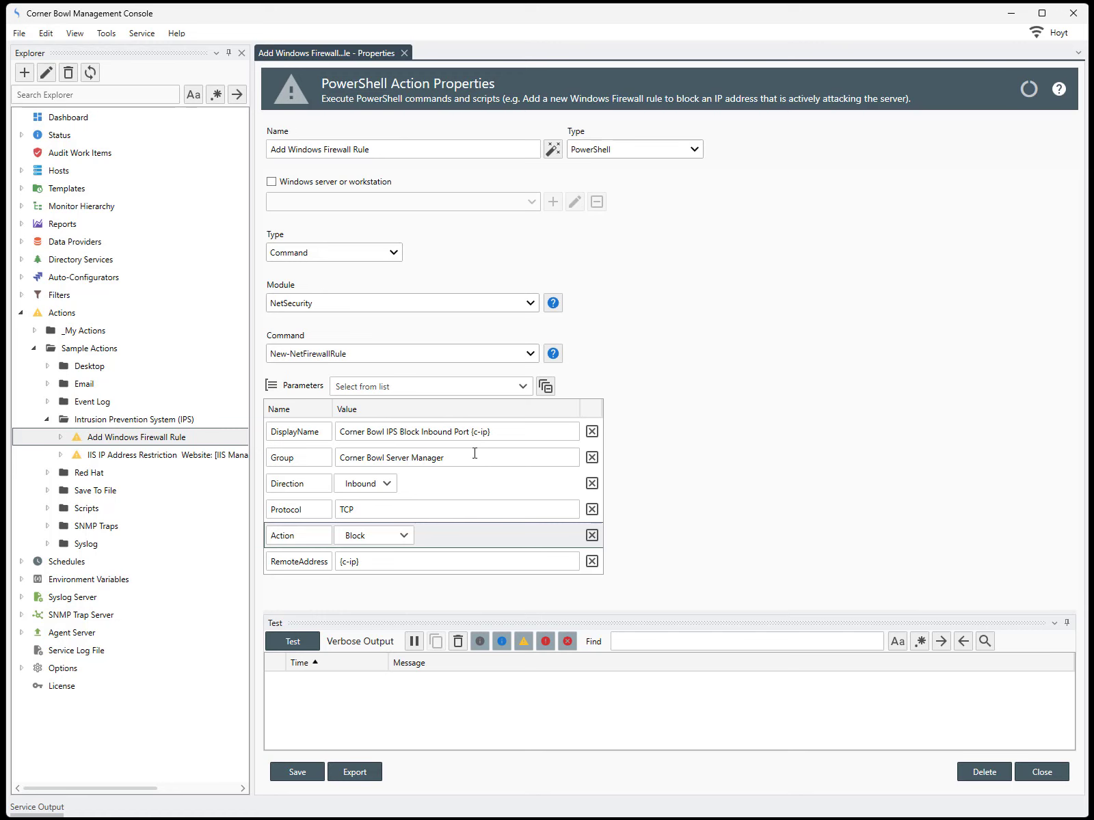
Test the action with RemoteAddress {c-ip}, which fails with 'The address is invalid'.
{"action": "left_click", "coordinate": [326, 565]}
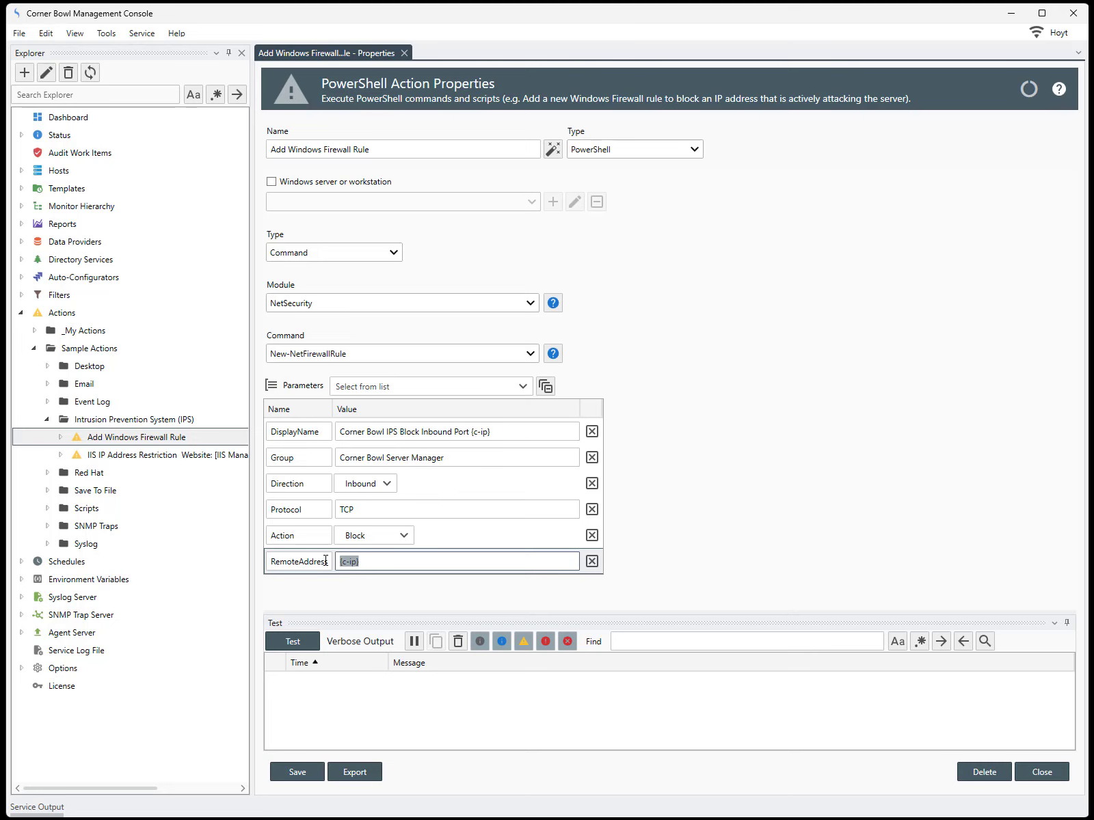
{"action": "left_click", "coordinate": [308, 640]}
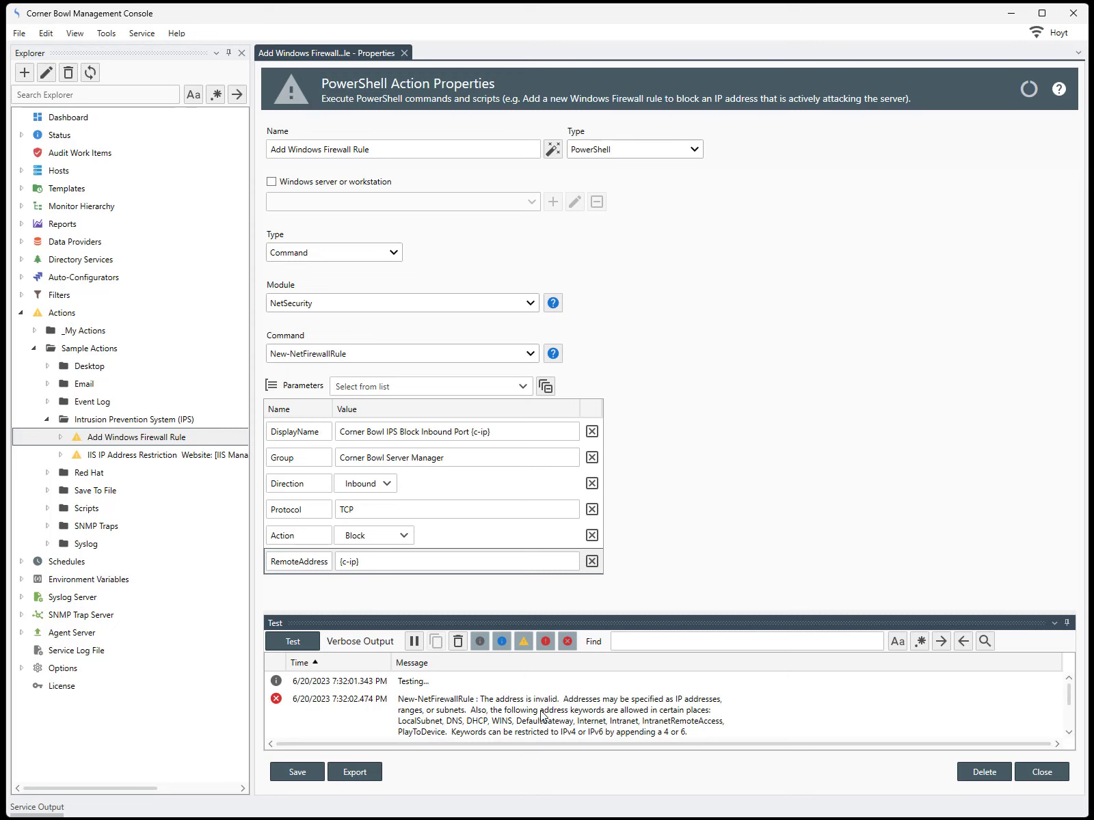
Replace the RemoteAddress value with 1.2.3.4 and rerun the action test.
{"action": "left_click", "coordinate": [391, 563]}
{"action": "type", "text": "1"}
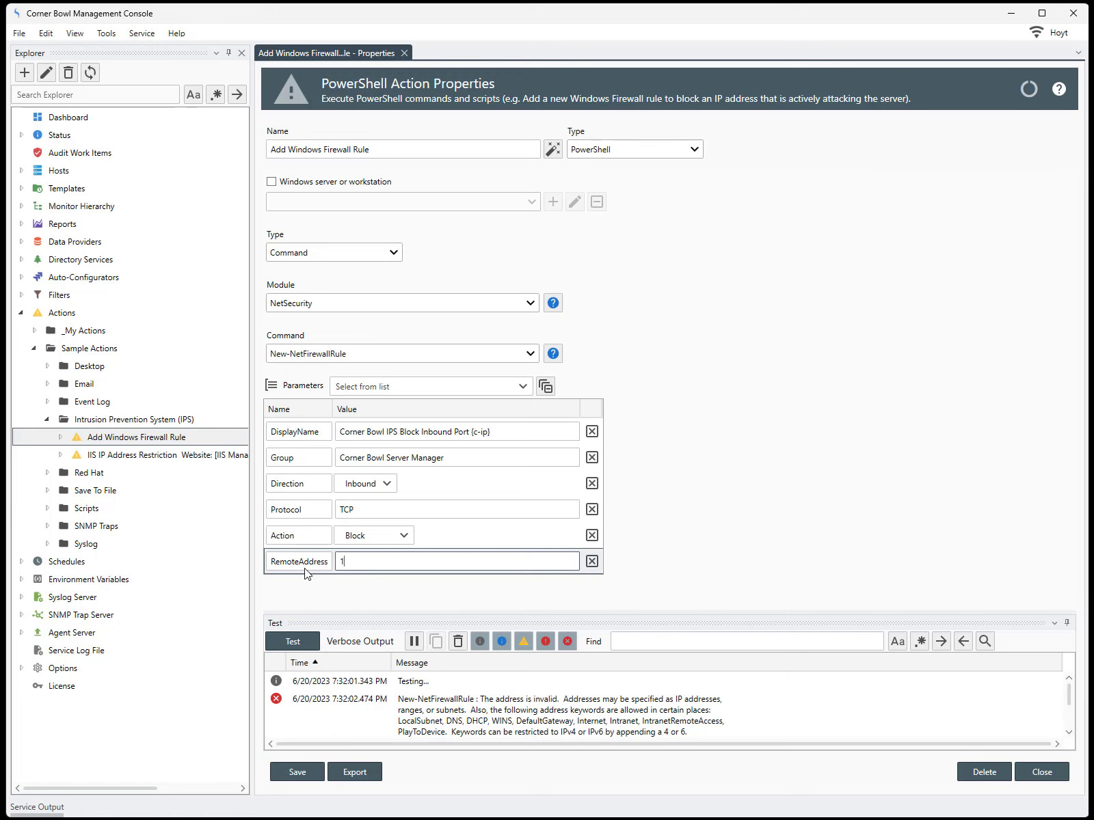
{"action": "type", "text": ".2.3.4"}
{"action": "left_click", "coordinate": [292, 642]}
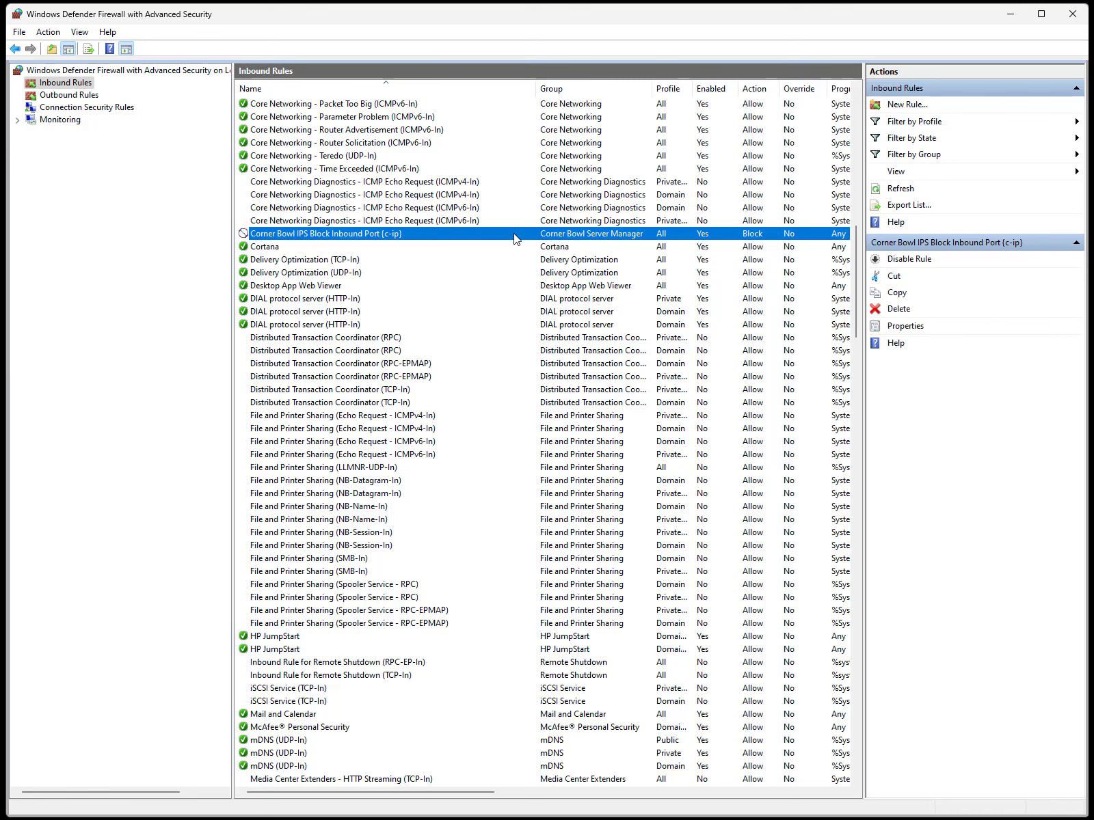
Verify the Corner Bowl IPS Block Inbound Port rule's Scope lists remote address 1.2.3.4.
{"action": "double_click", "coordinate": [514, 235]}
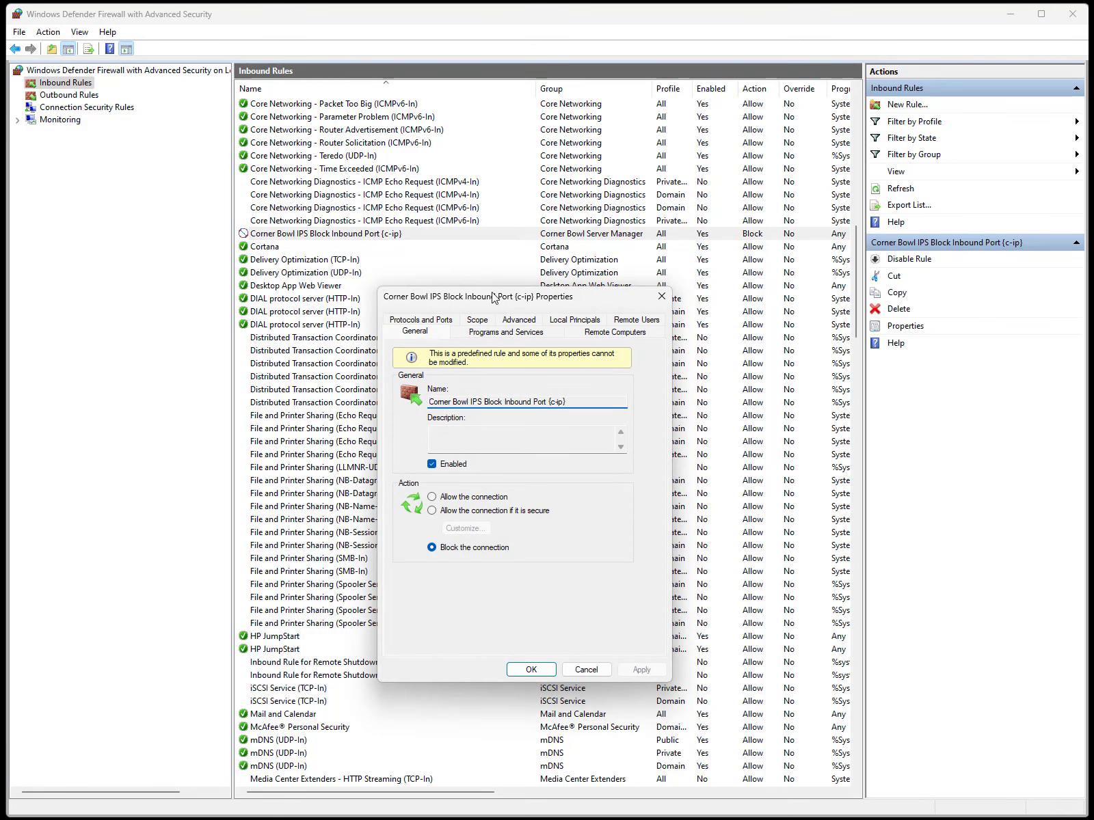
{"action": "left_click", "coordinate": [483, 321]}
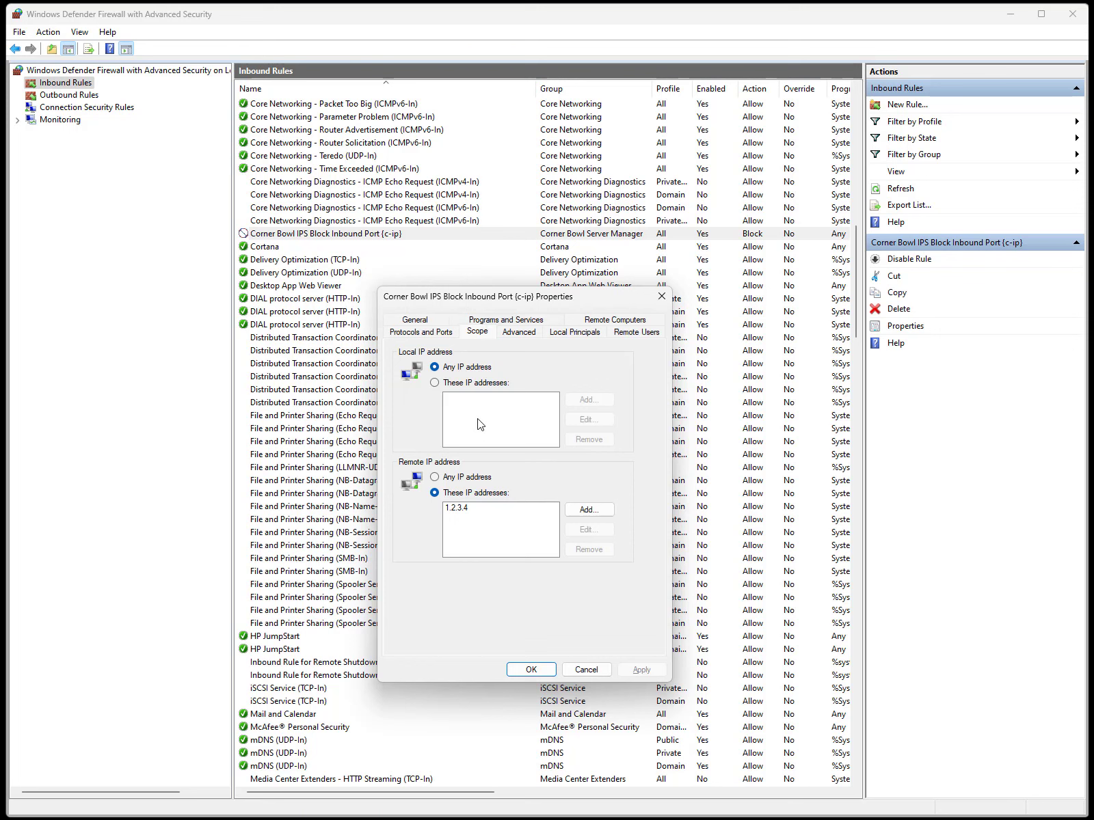
{"action": "left_click", "coordinate": [469, 509]}
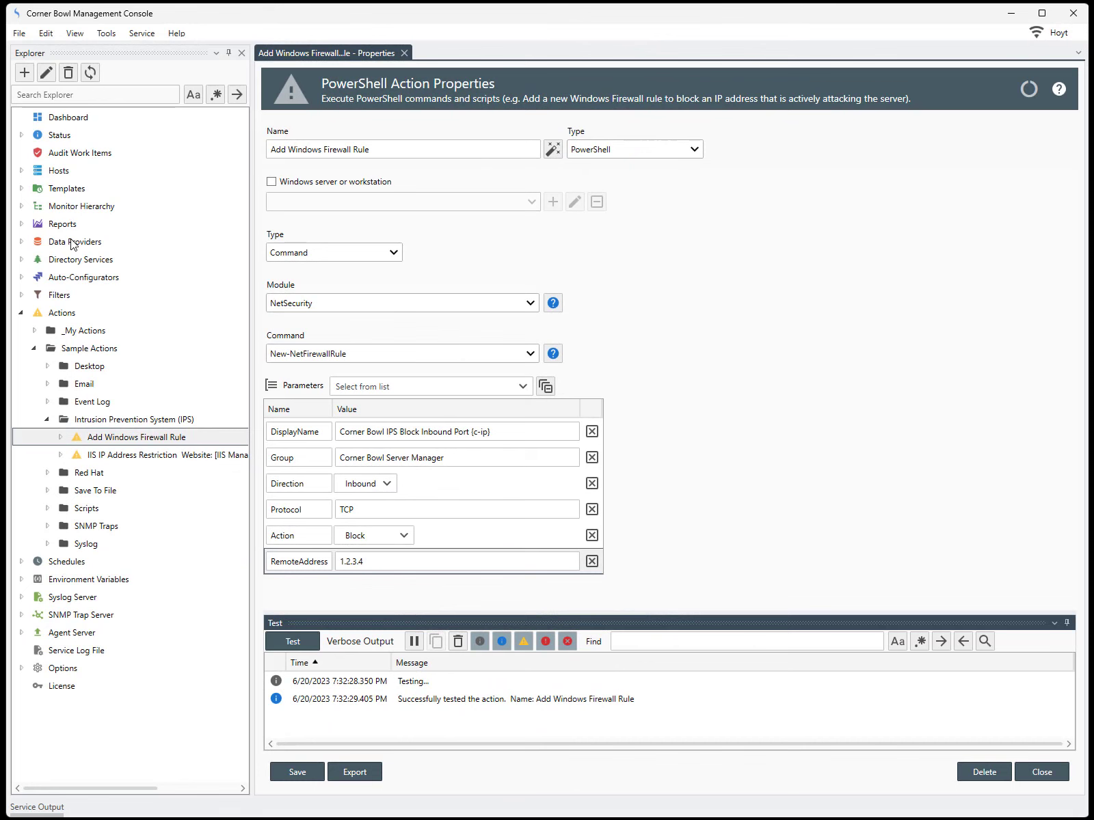
Expand Hosts > Agent Devices > L3ZHMF > Templates and show W3C IIS Log File Consolidation's properties.
{"action": "left_click", "coordinate": [21, 171]}
{"action": "left_click", "coordinate": [33, 188]}
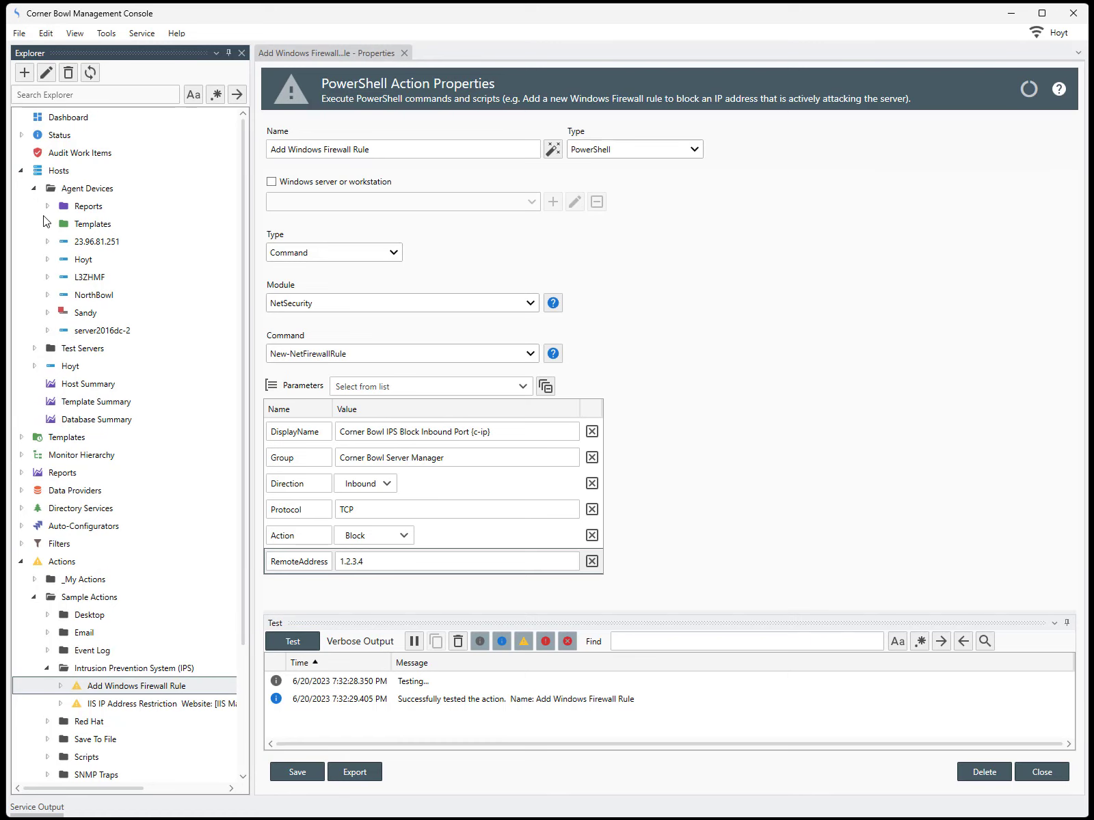
{"action": "left_click", "coordinate": [48, 278]}
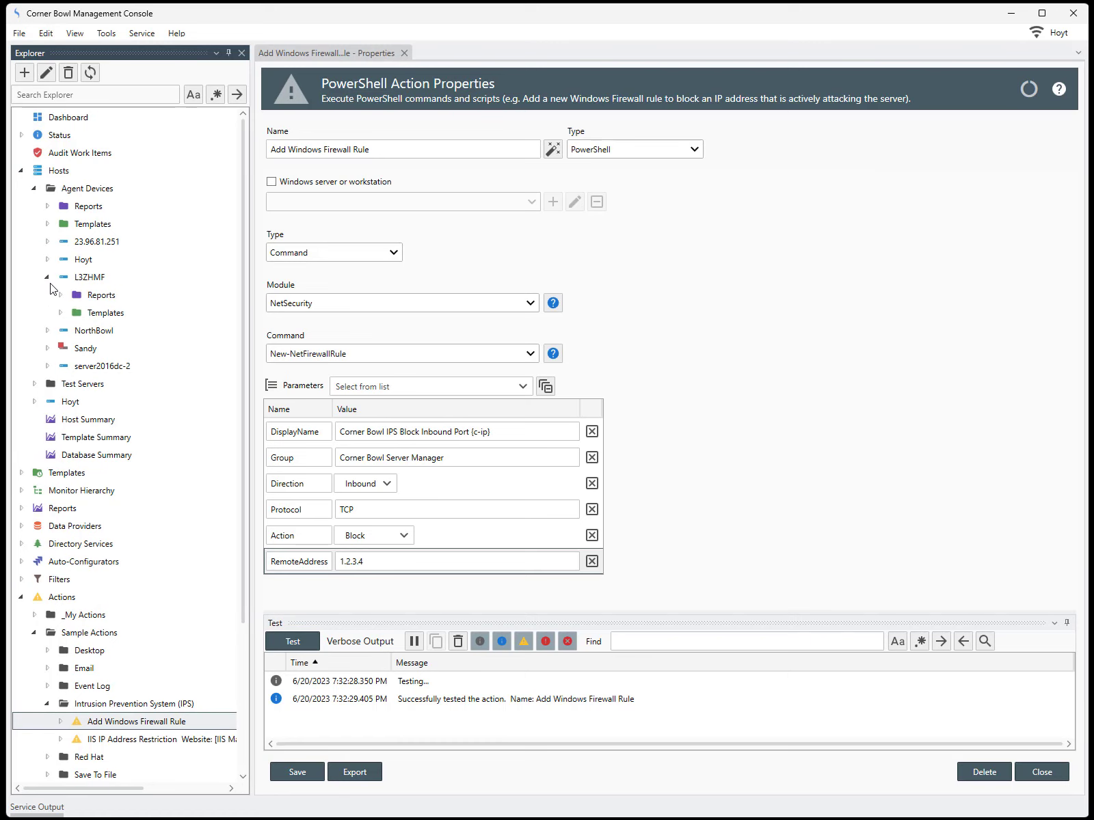
{"action": "left_click", "coordinate": [60, 313]}
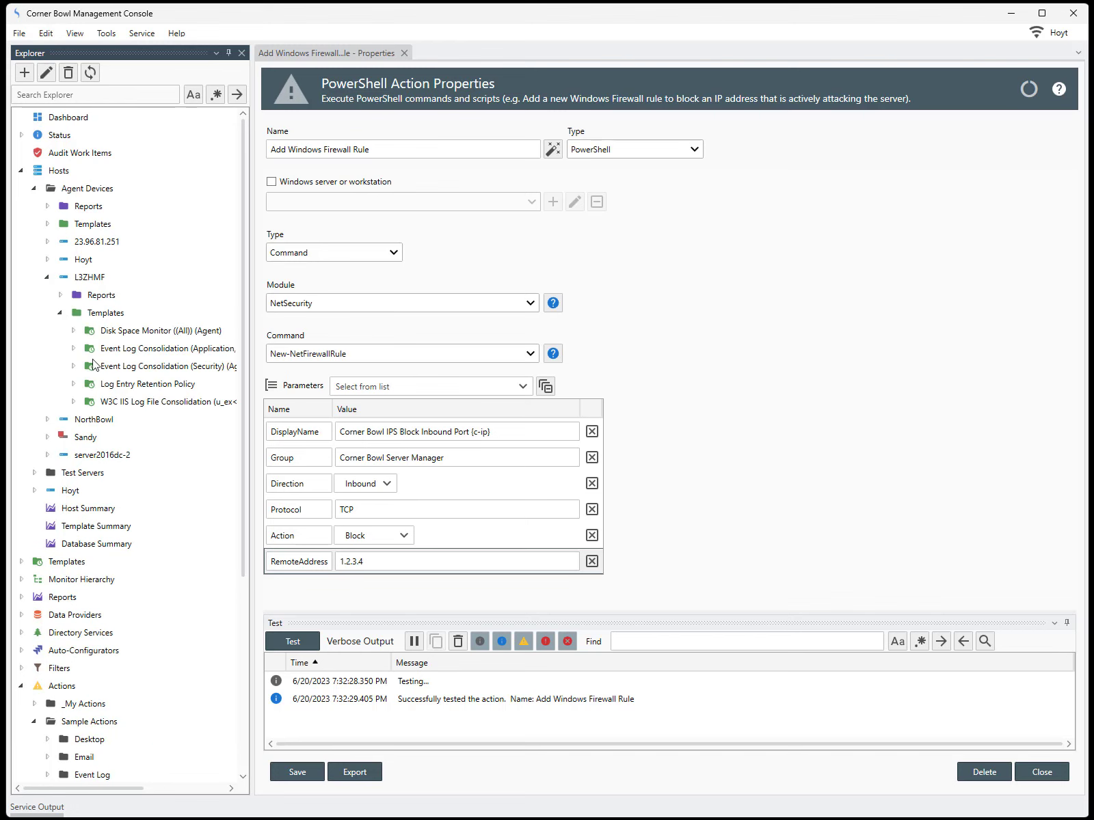
{"action": "left_click", "coordinate": [111, 404]}
{"action": "right_click", "coordinate": [111, 403]}
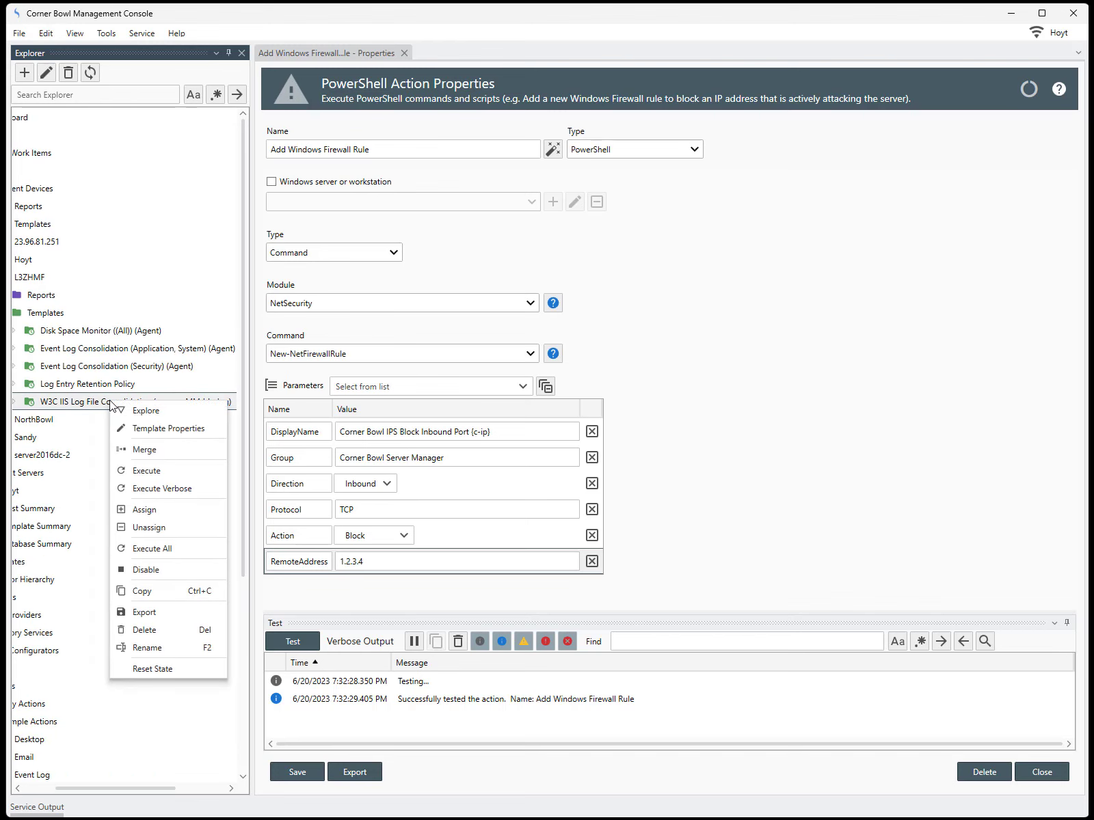
{"action": "left_click", "coordinate": [135, 433]}
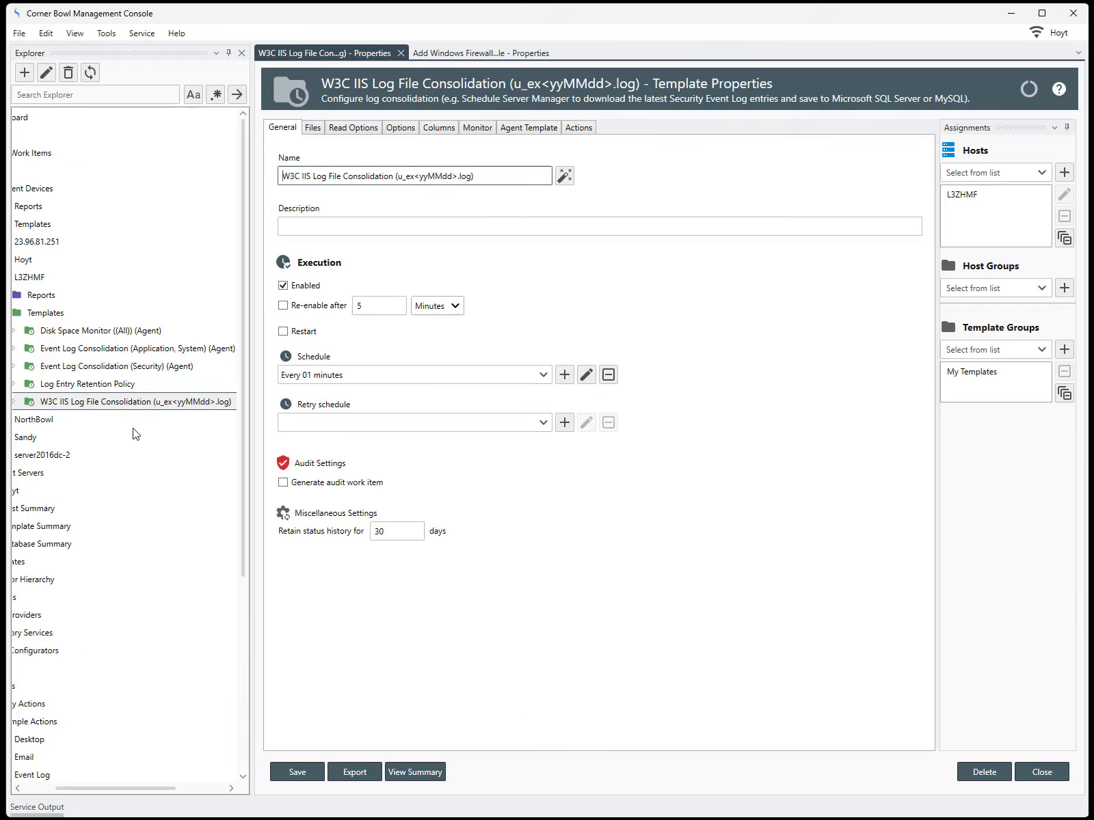
{"action": "left_click_drag", "start_coordinate": [138, 786], "coordinate": [35, 794]}
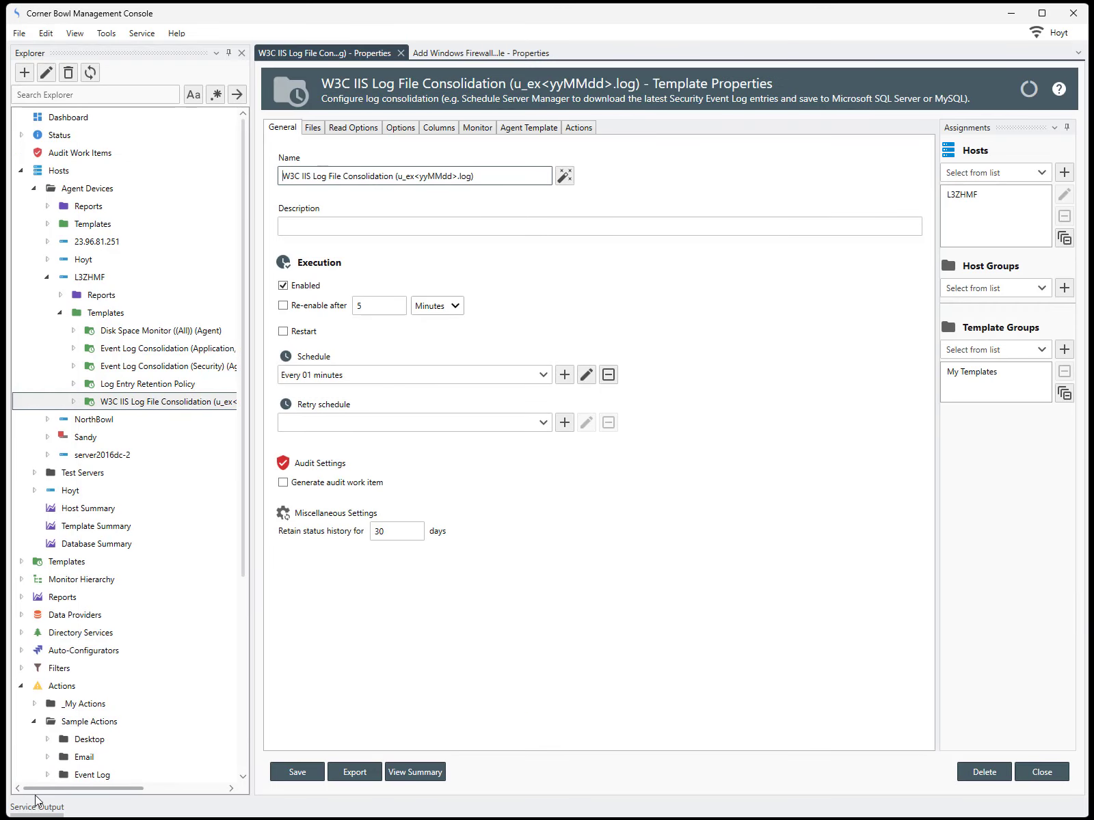
On the Monitor tab, scroll the Rules grid and edit the IIS Phishing Attack rule.
{"action": "left_click", "coordinate": [478, 128]}
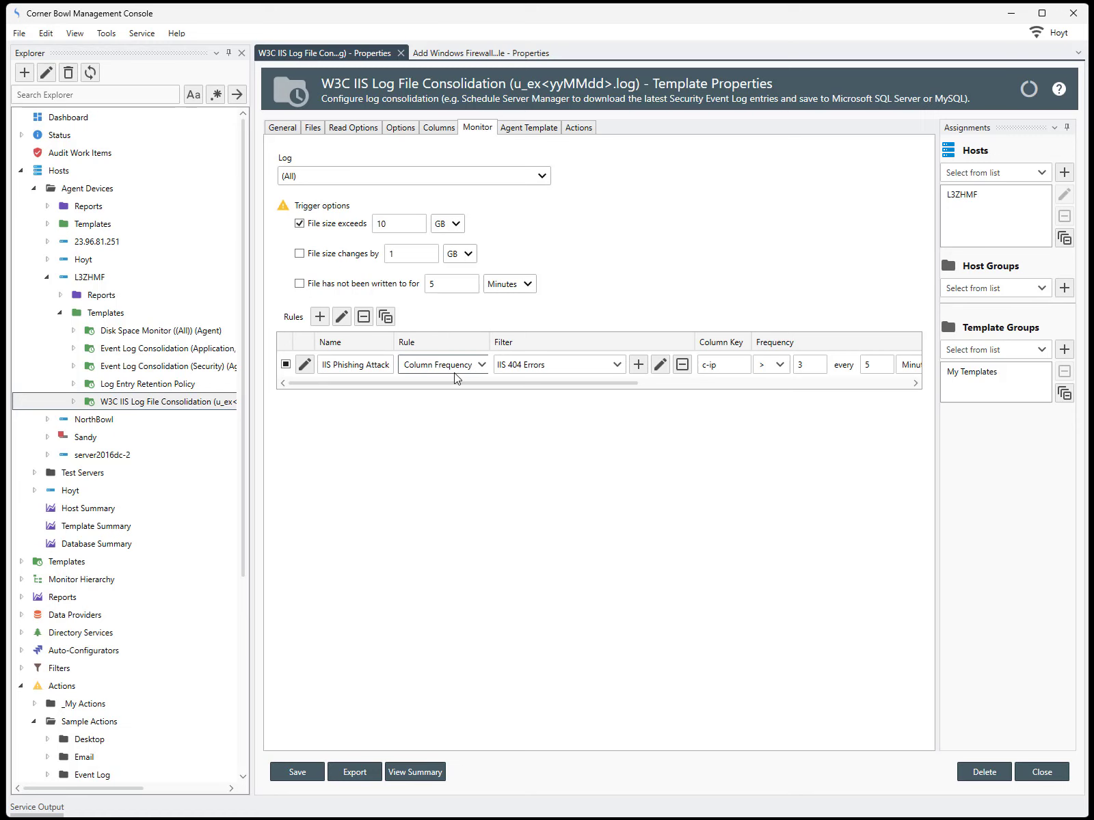
{"action": "left_click_drag", "start_coordinate": [459, 382], "coordinate": [527, 385]}
{"action": "scroll", "coordinate": [615, 384], "scroll_direction": "right", "scroll_amount": 2}
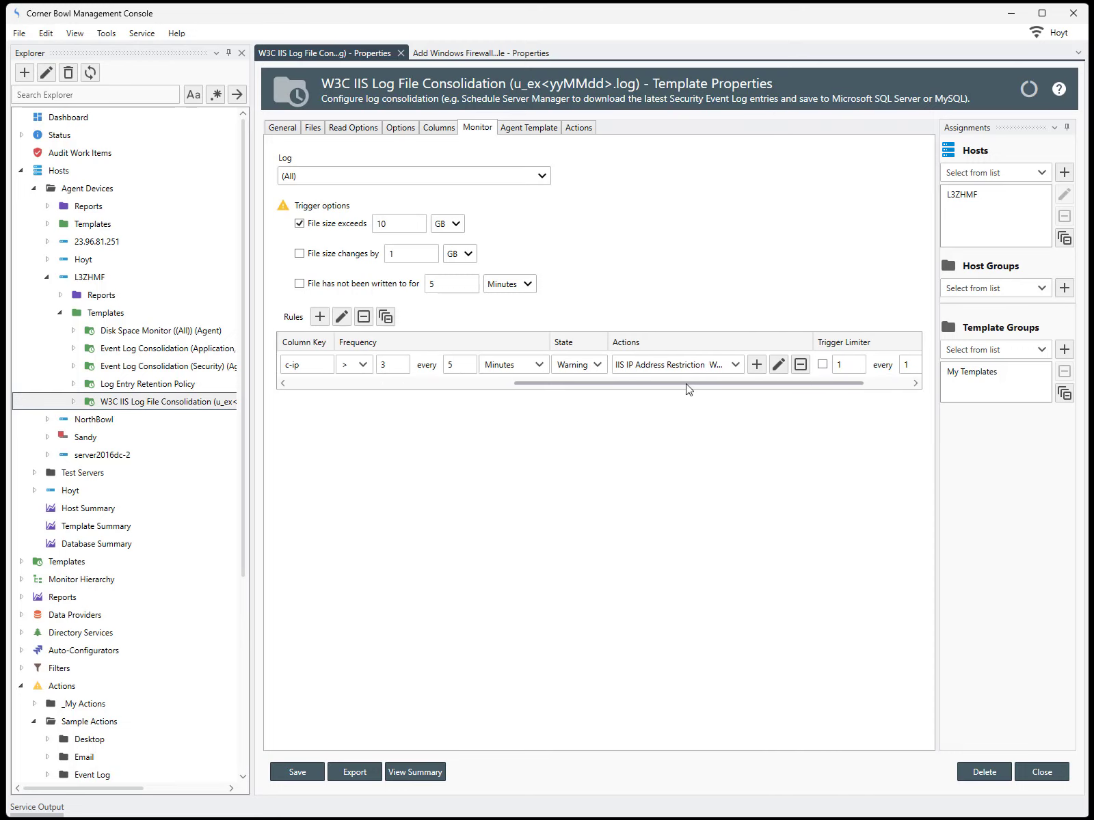
{"action": "scroll", "coordinate": [636, 403], "scroll_direction": "left", "scroll_amount": 2}
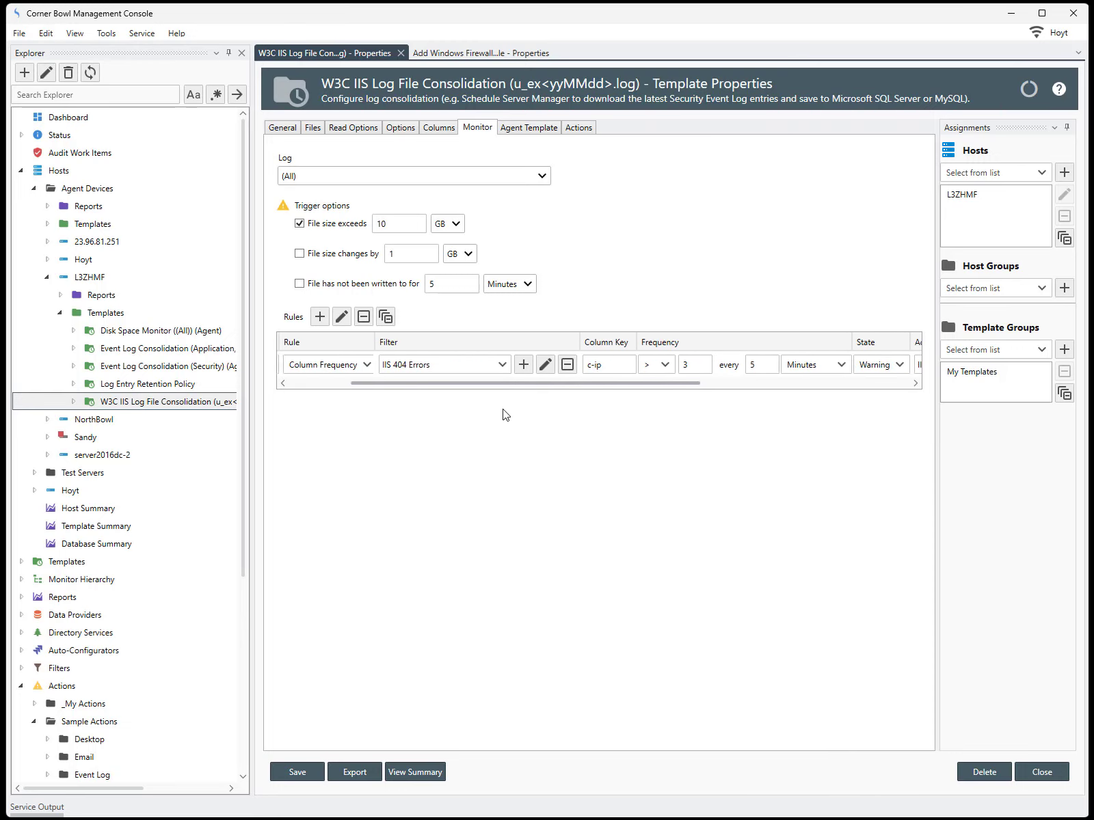
{"action": "left_click", "coordinate": [304, 367]}
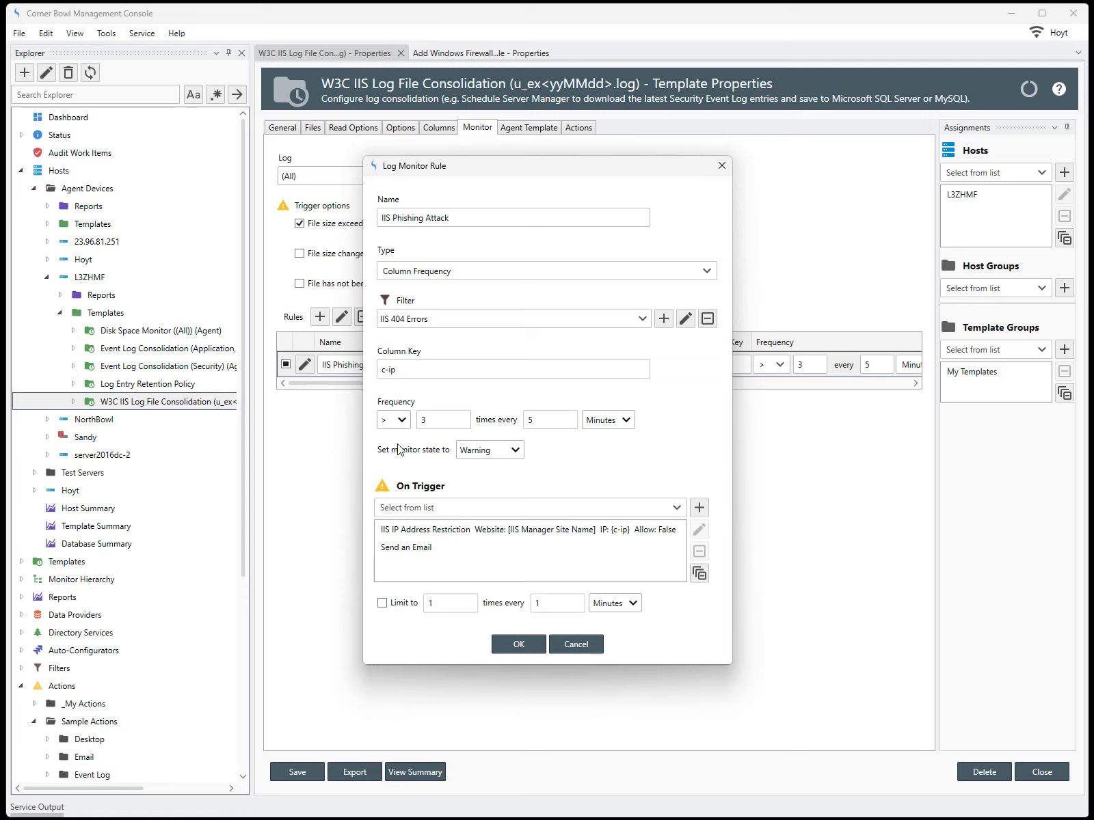
Swap the IIS IP Address Restriction trigger action for the IPS Add Windows Firewall Rule action.
{"action": "left_click", "coordinate": [432, 530]}
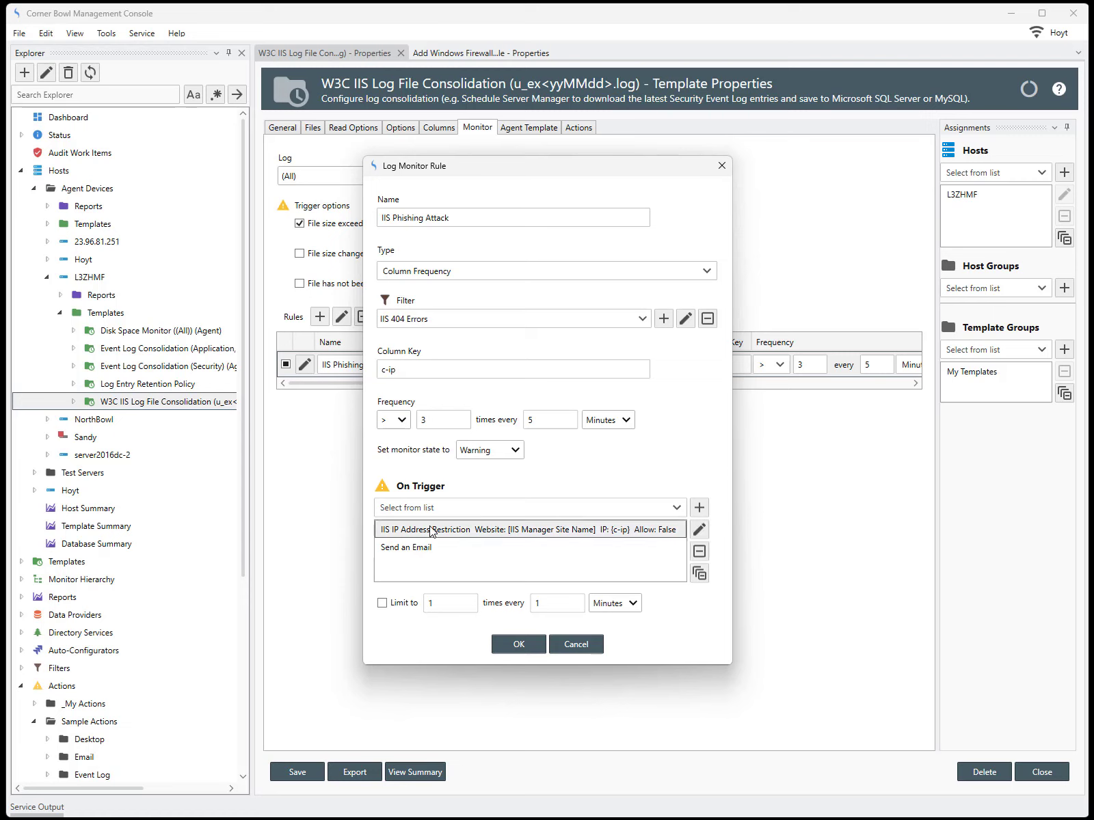
{"action": "left_click", "coordinate": [698, 551]}
{"action": "left_click", "coordinate": [677, 508]}
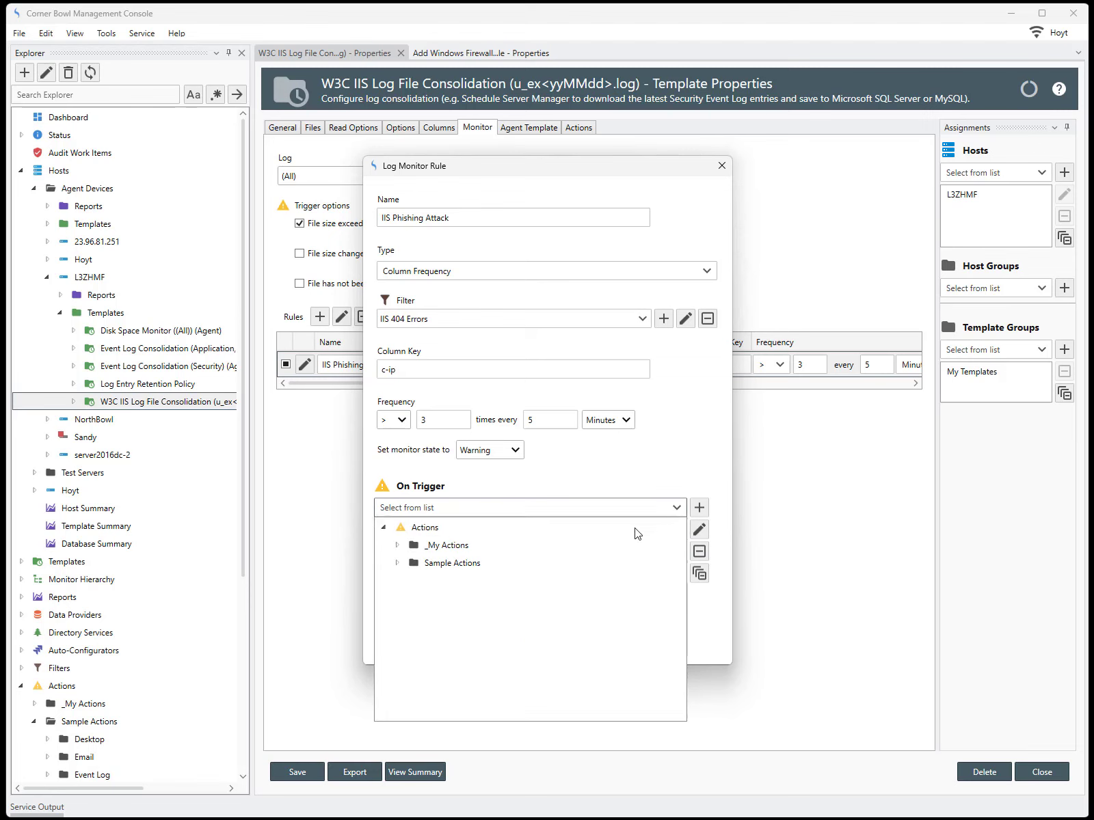
{"action": "left_click", "coordinate": [398, 563]}
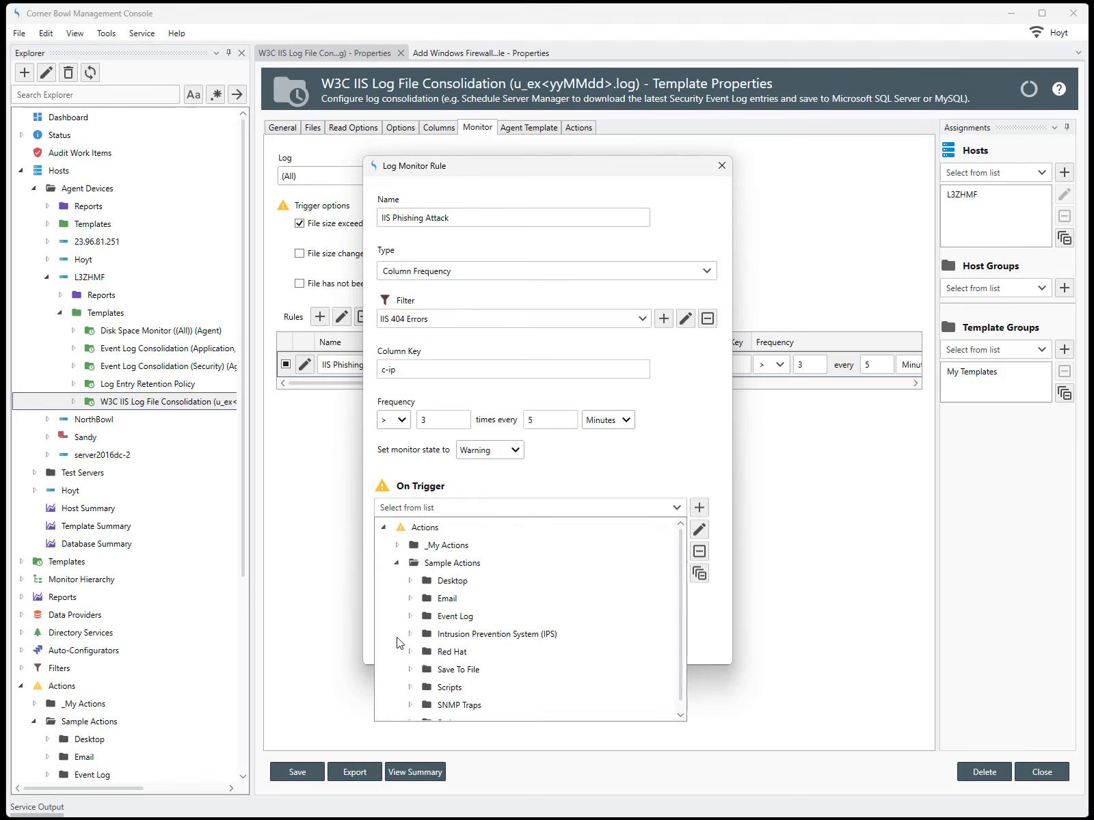
{"action": "left_click", "coordinate": [411, 635]}
{"action": "left_click", "coordinate": [470, 653]}
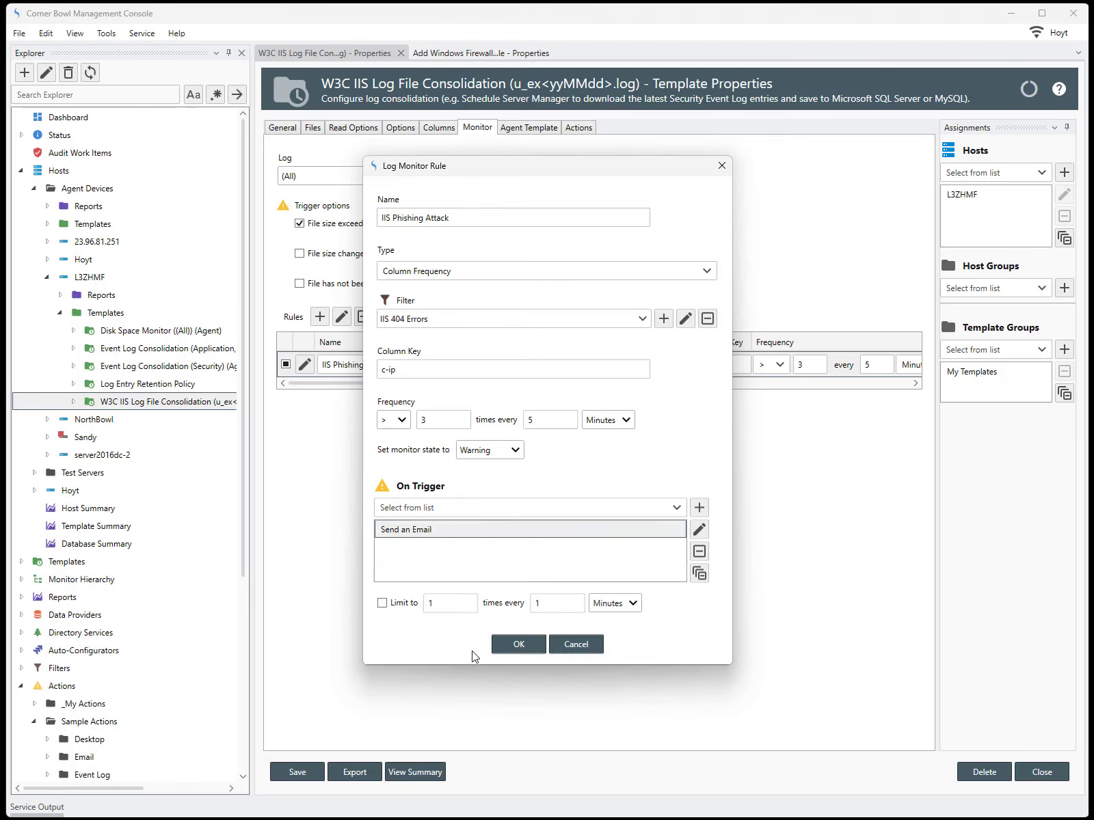
{"action": "left_click", "coordinate": [519, 644]}
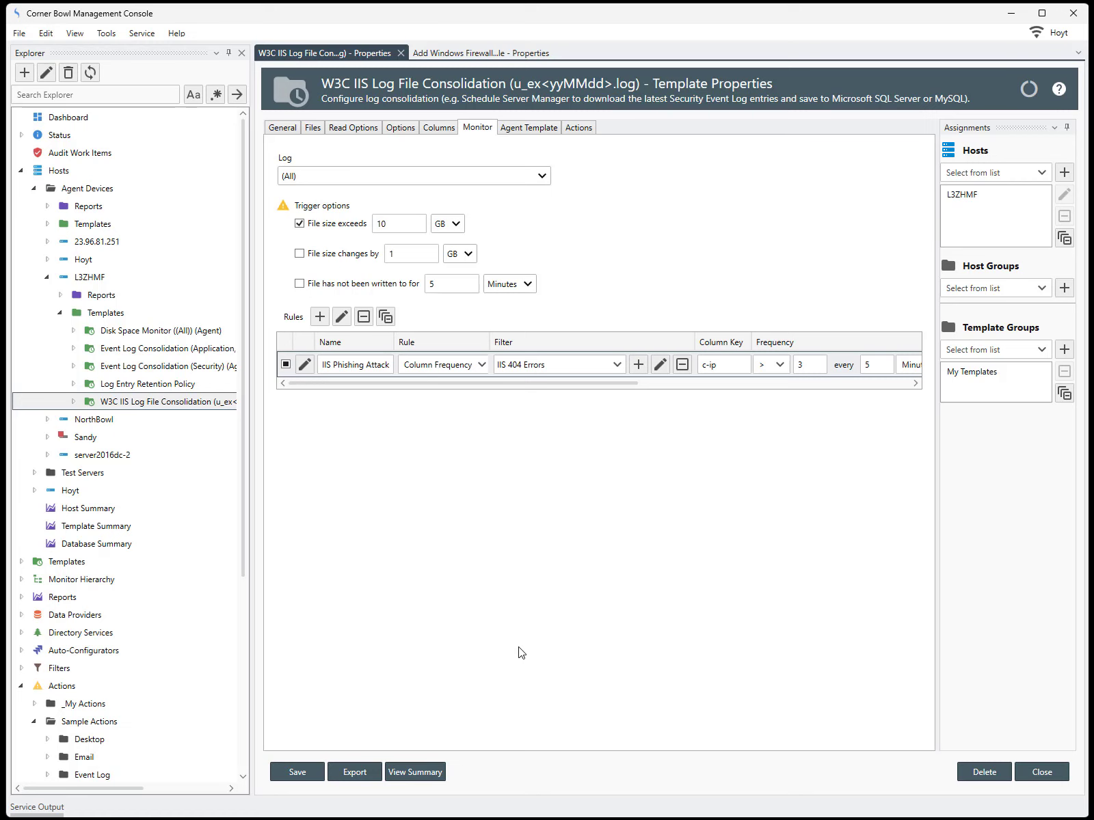
From the Agent Template tab, close the W3C IIS Log File Consolidation properties, confirming the save.
{"action": "left_click", "coordinate": [531, 130]}
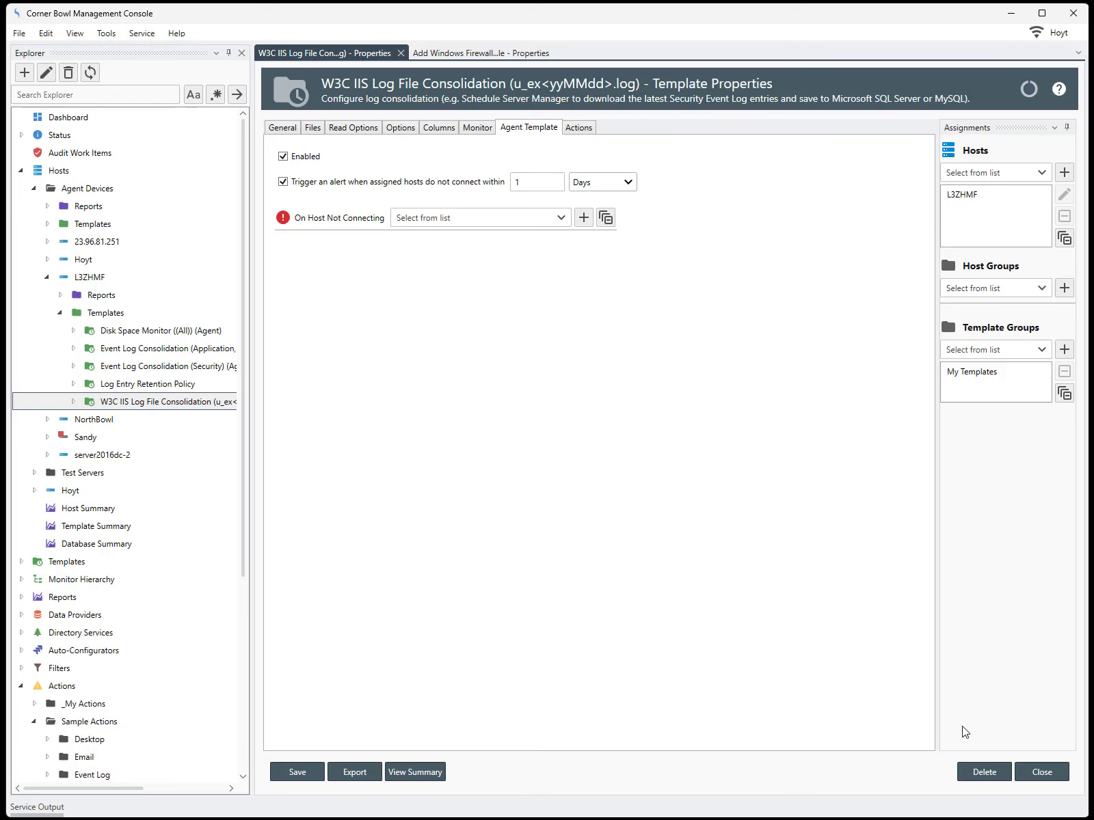
{"action": "left_click", "coordinate": [1029, 772]}
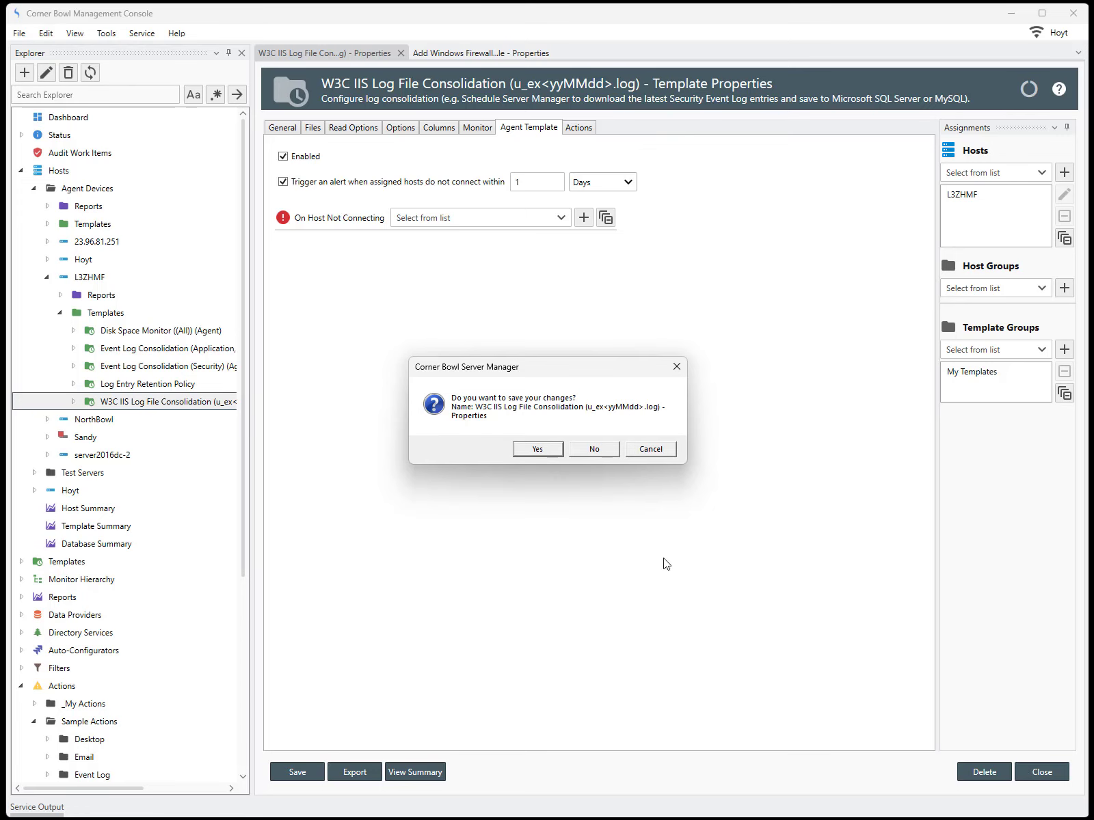
{"action": "left_click", "coordinate": [537, 450]}
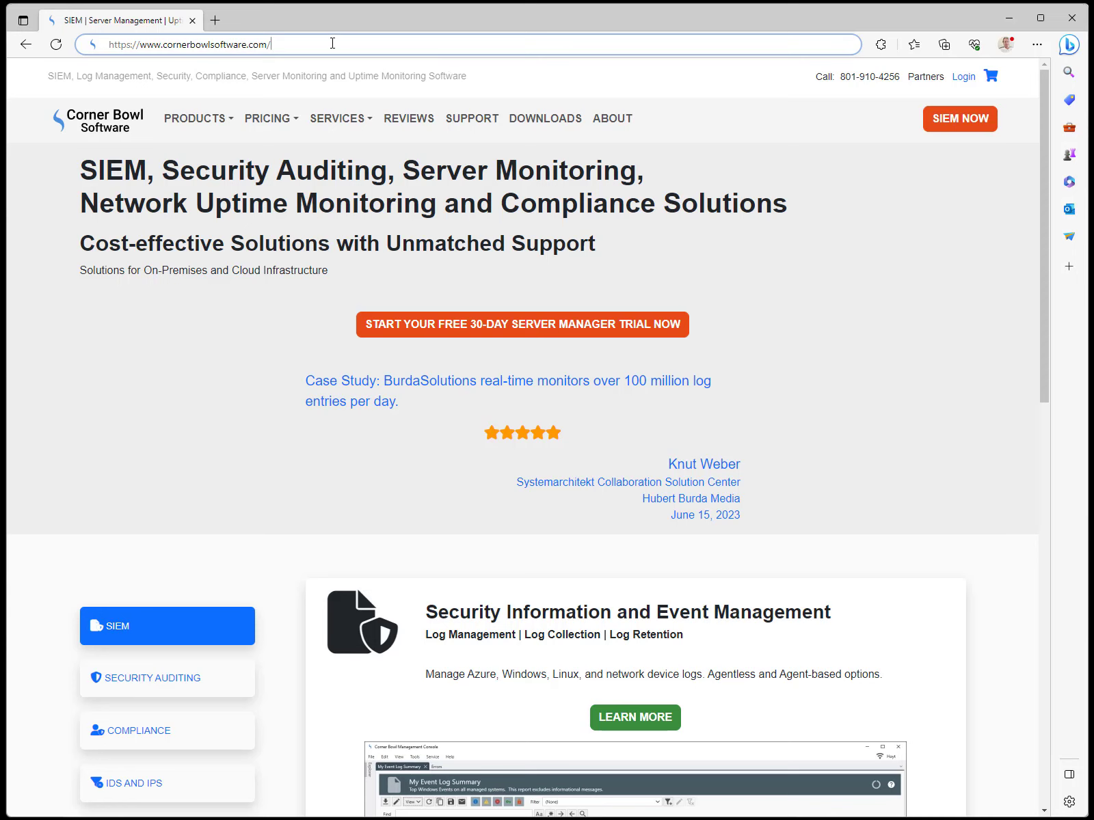
Load the nonexistent /Foobar page, reload it twice to log 404 errors, then minimize Edge.
{"action": "type", "text": "Foobar"}
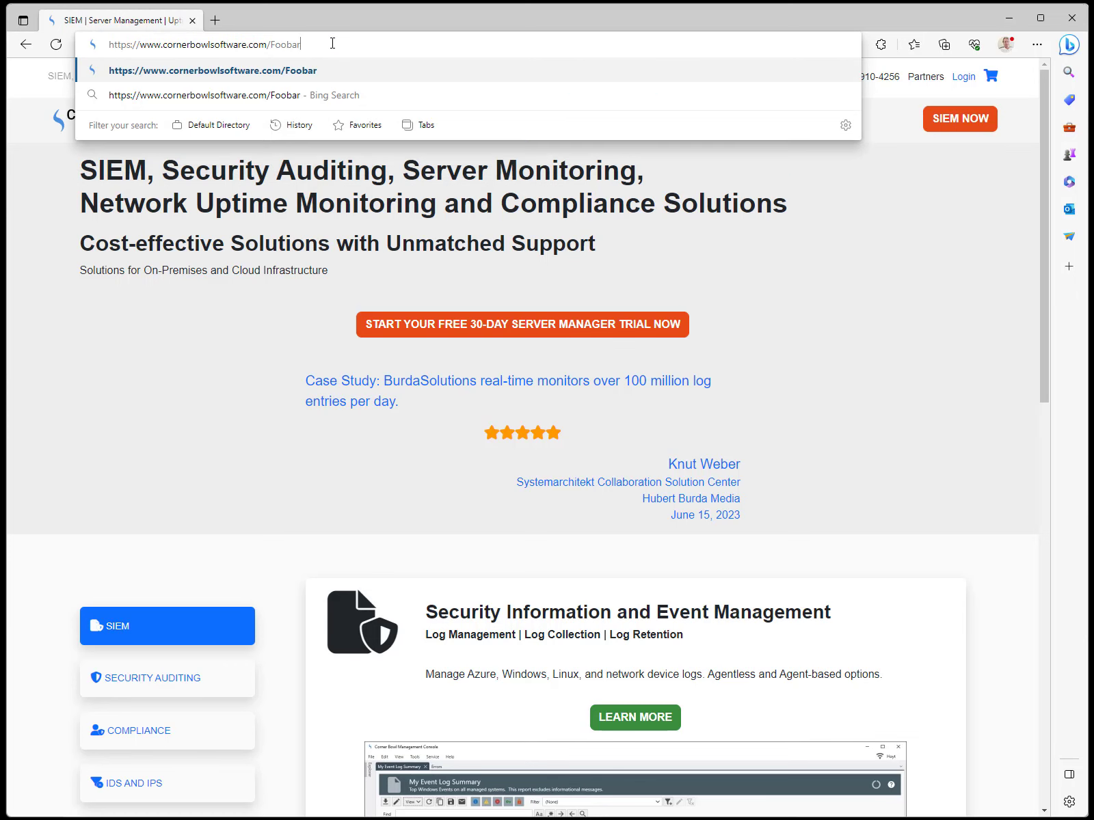
{"action": "key", "text": "Return"}
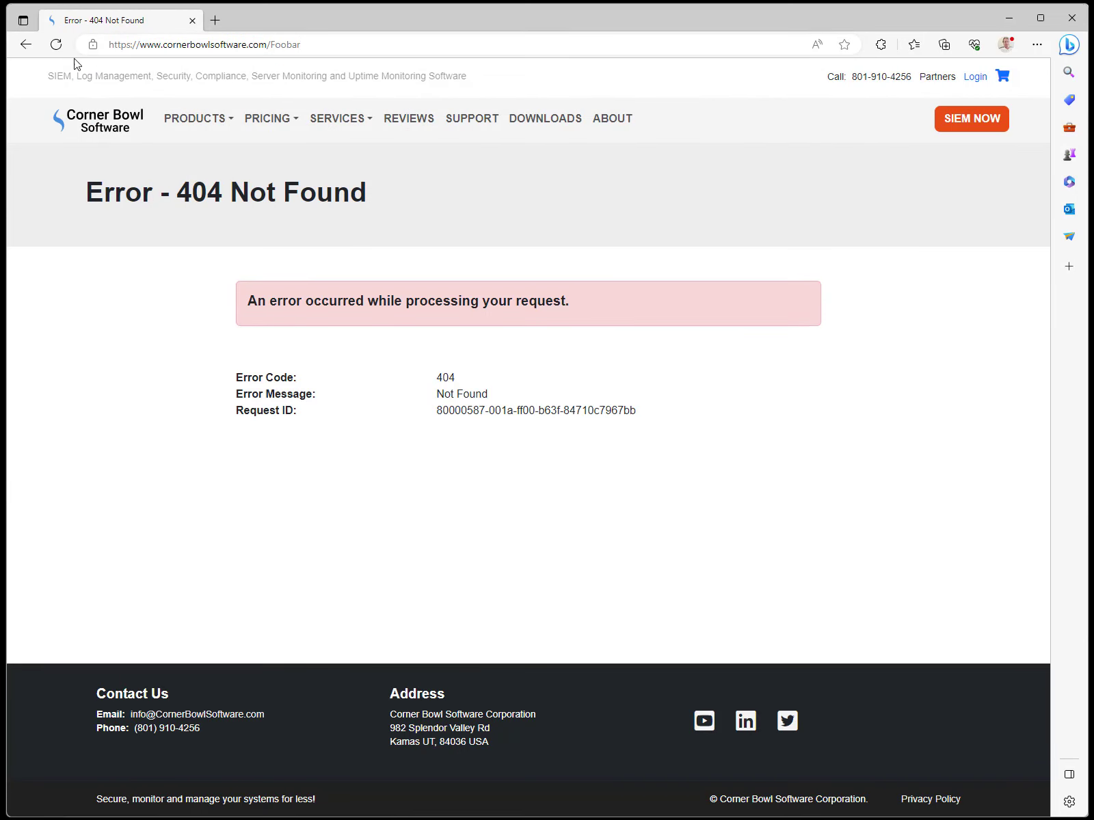
{"action": "left_click", "coordinate": [56, 44]}
{"action": "left_click", "coordinate": [56, 44]}
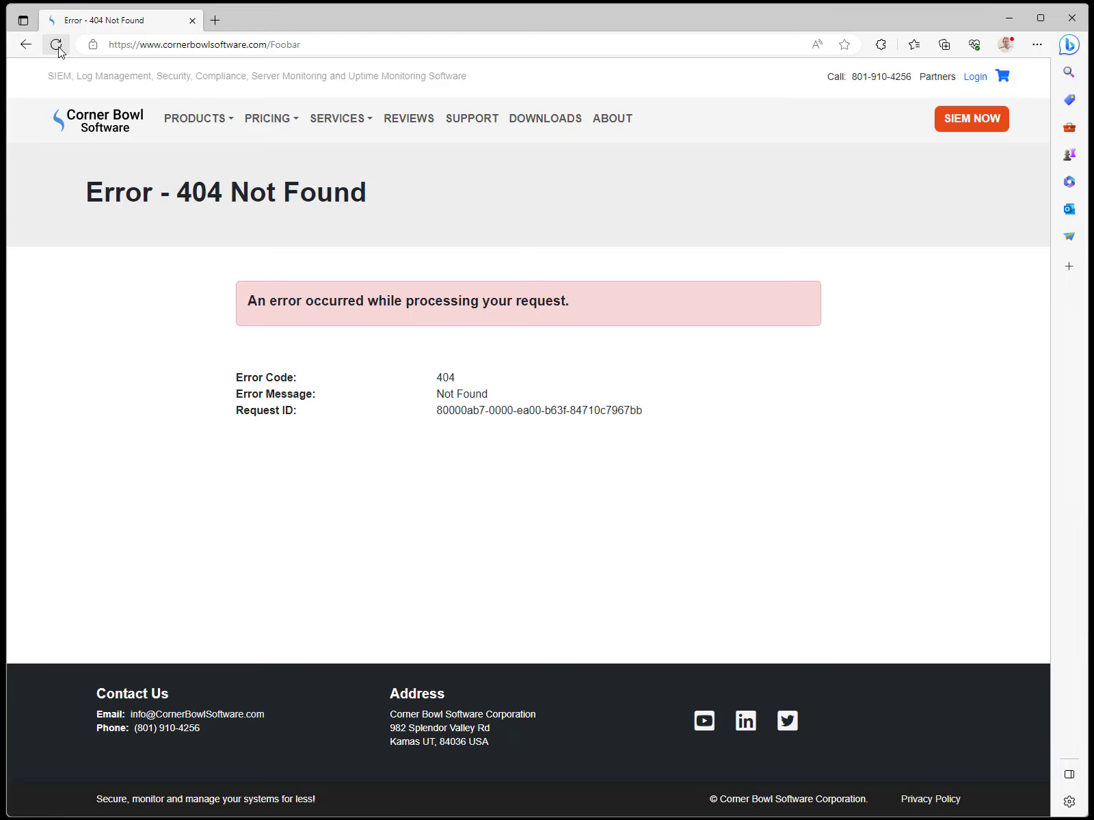
{"action": "left_click", "coordinate": [1009, 23]}
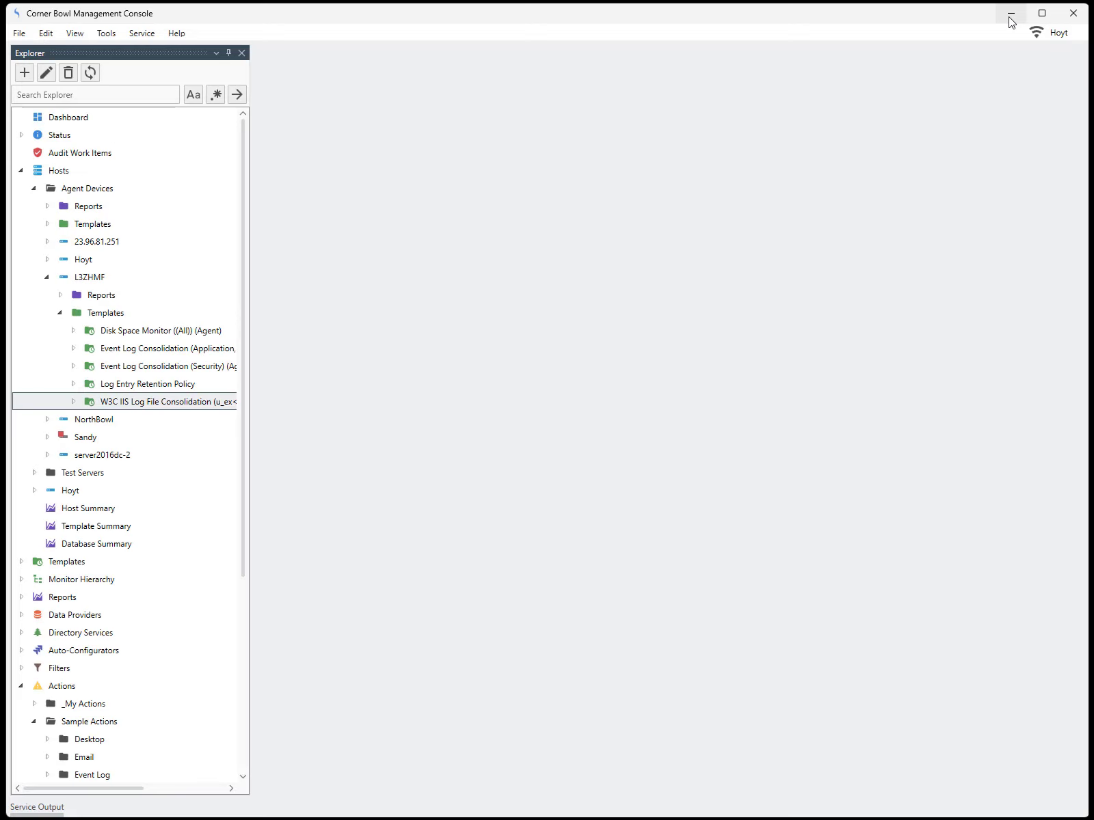
Open the W3C IIS template's Status and review the Monitor triggered and executed Add Windows Firewall Rule entries.
{"action": "right_click", "coordinate": [227, 400]}
{"action": "left_click", "coordinate": [235, 411]}
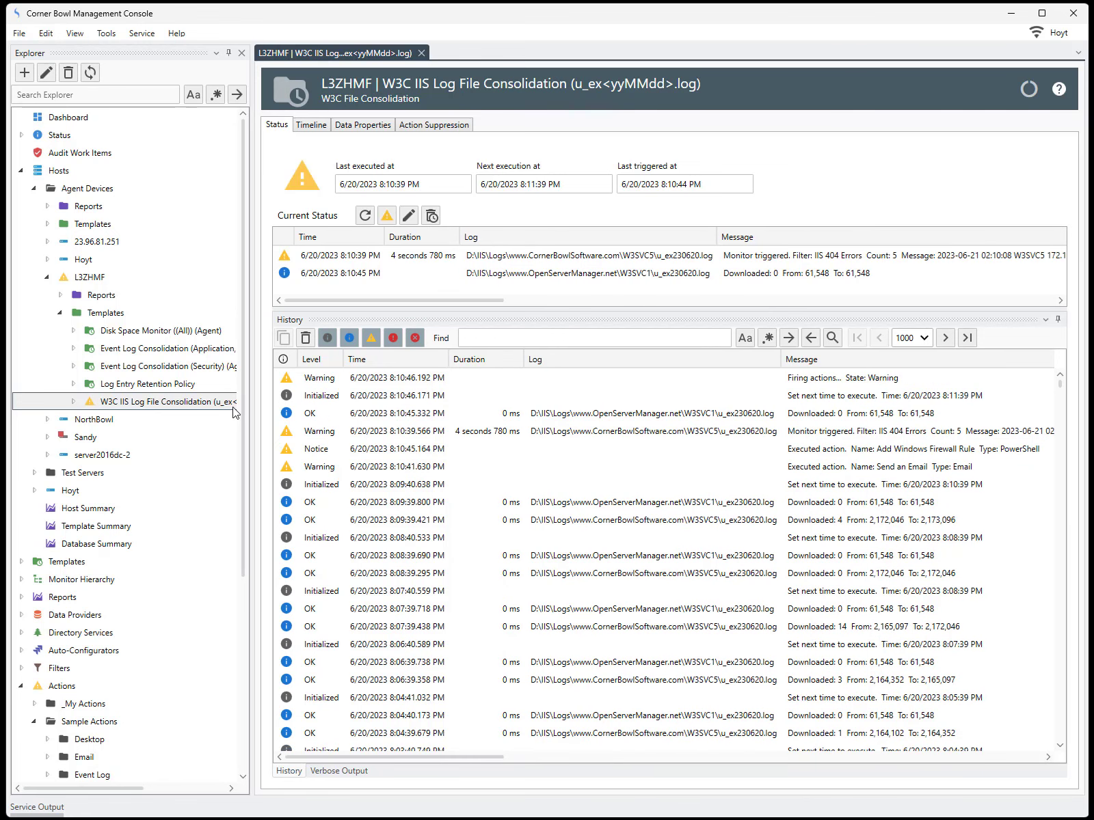
{"action": "left_click", "coordinate": [847, 432]}
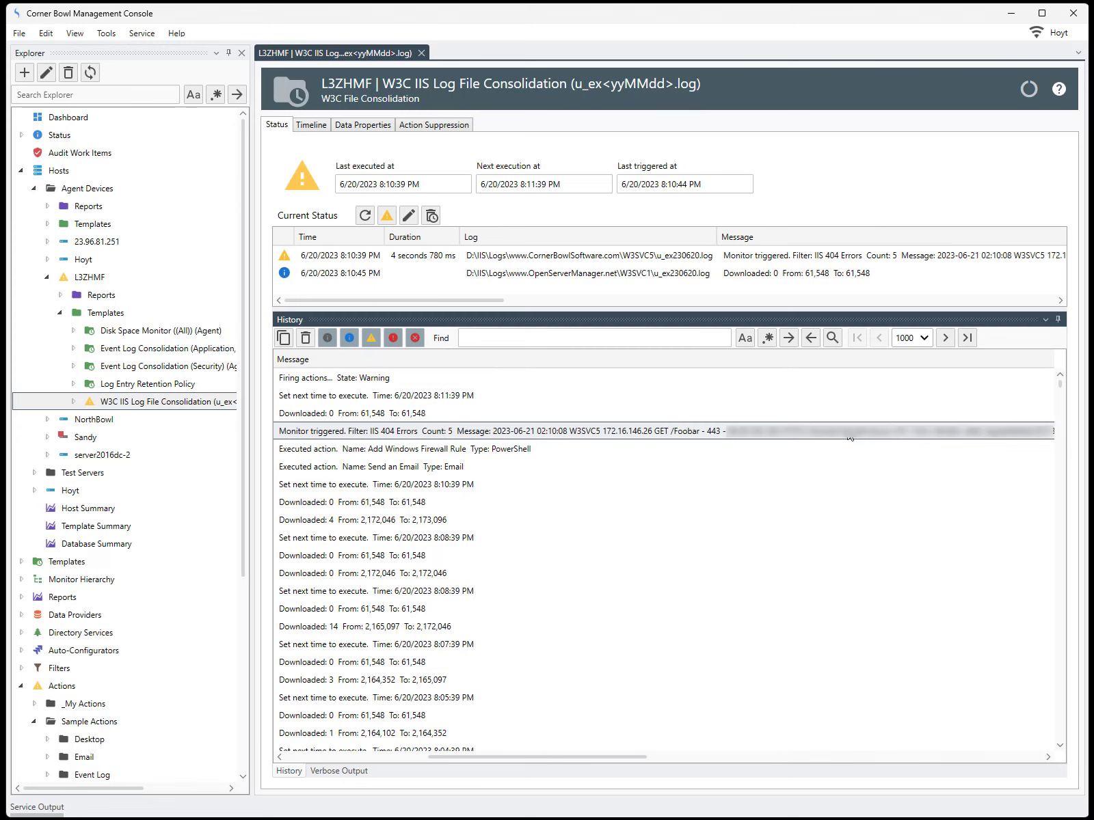
{"action": "left_click", "coordinate": [523, 451]}
{"action": "left_click_drag", "start_coordinate": [457, 758], "coordinate": [313, 758]}
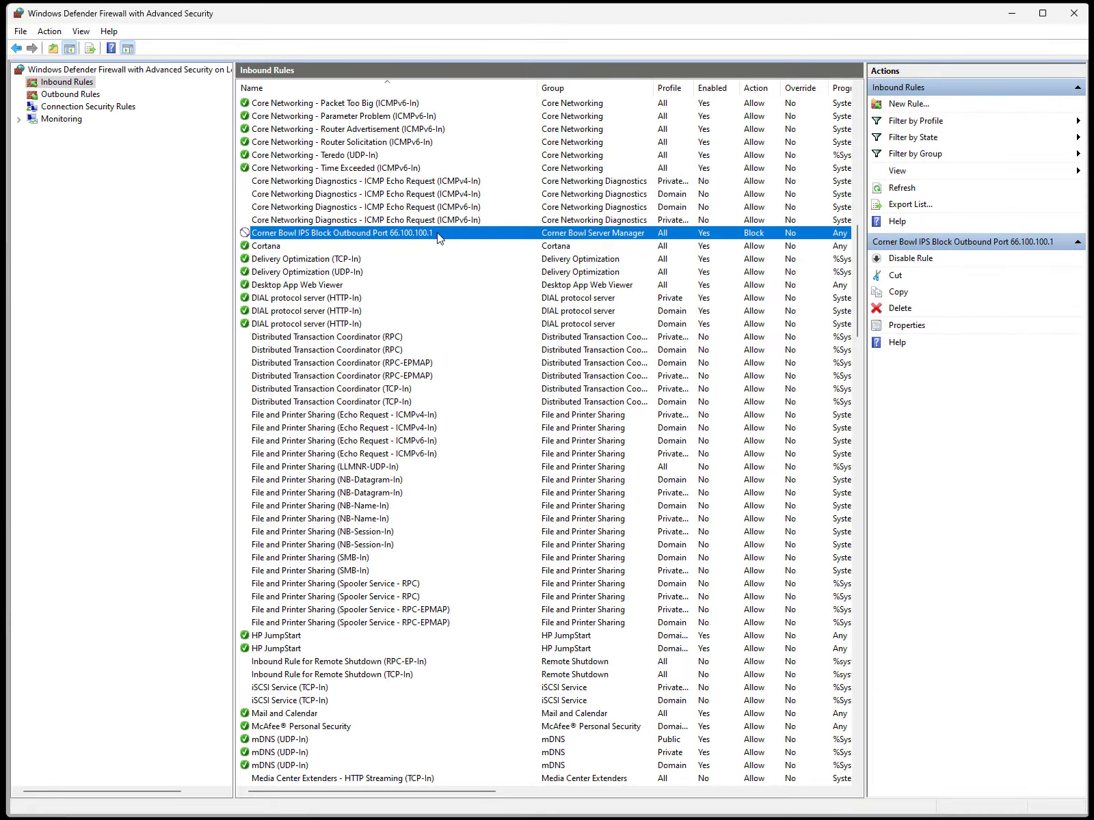
Open the Corner Bowl IPS Block rule's Scope and select the blocked remote address 66.100.100.1.
{"action": "double_click", "coordinate": [439, 237]}
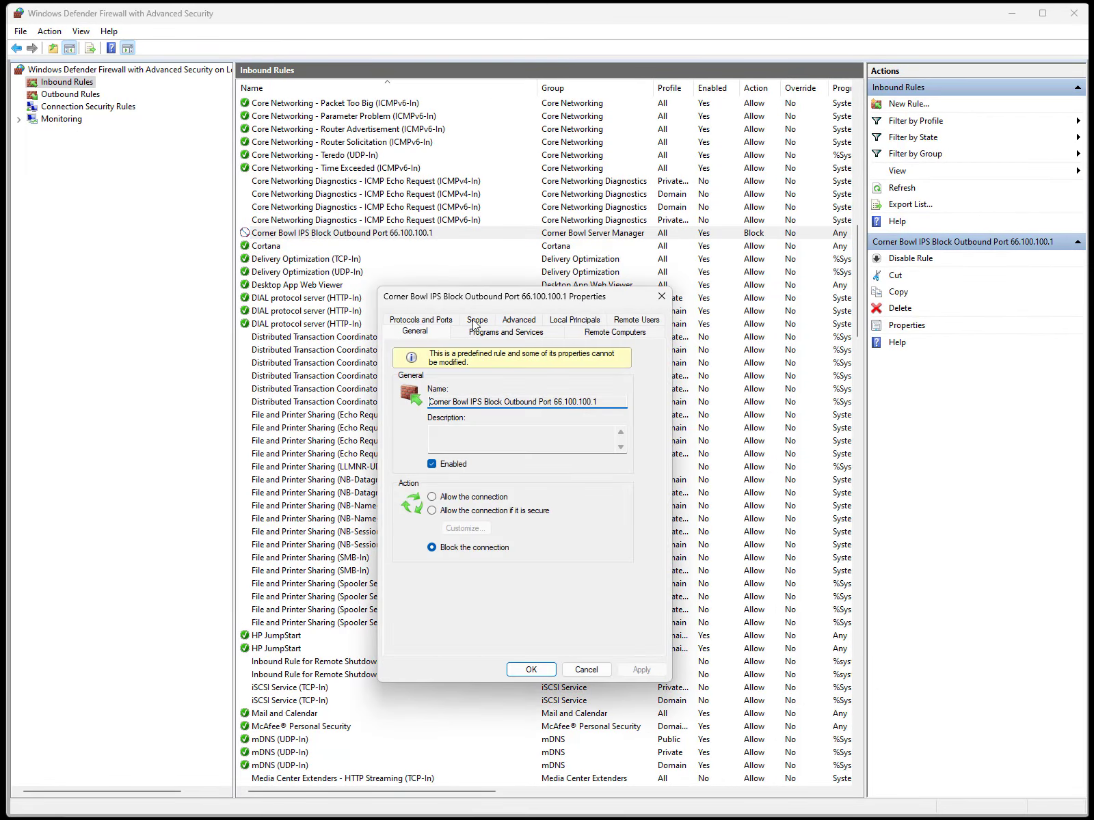
{"action": "left_click", "coordinate": [477, 320]}
{"action": "left_click", "coordinate": [479, 511]}
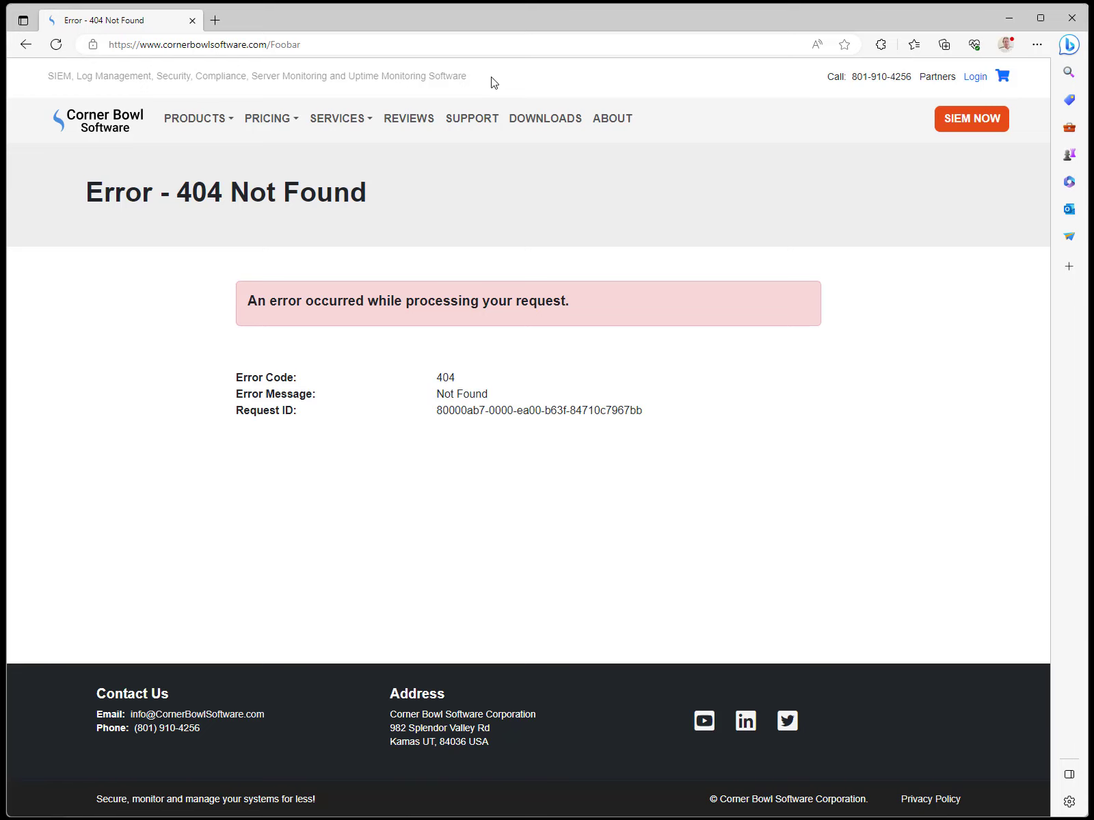
Reload the /Foobar page in Edge to test whether the firewall block applies.
{"action": "left_click", "coordinate": [56, 46]}
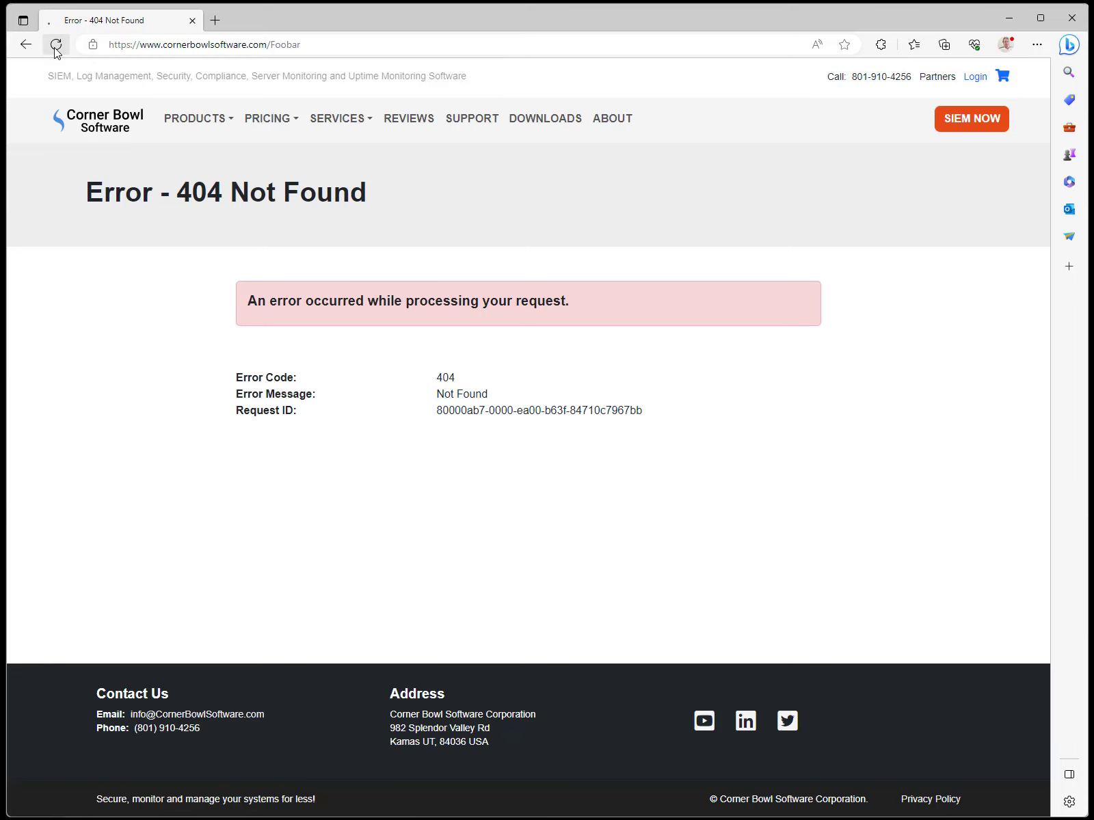